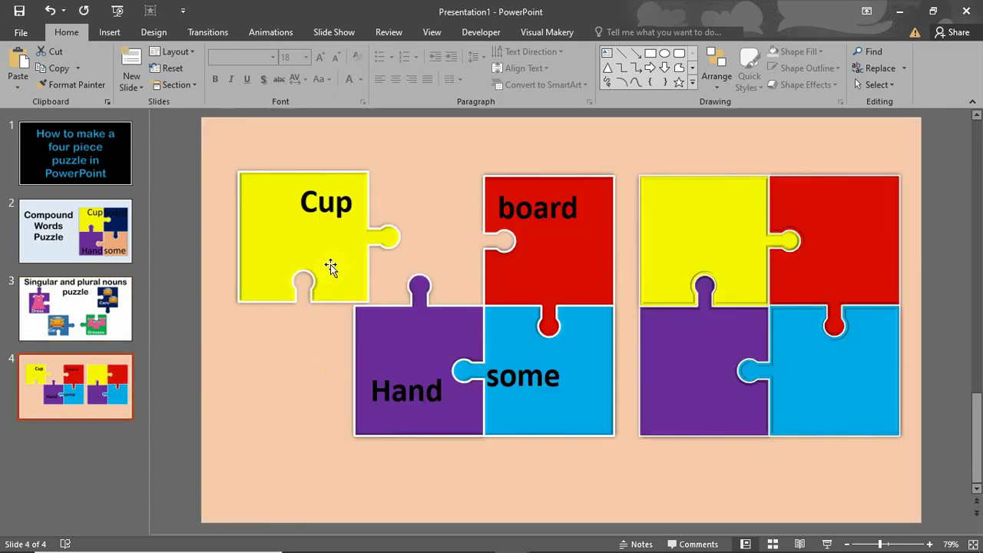
# Fit the yellow Cup, purple Hand, red board and blue some pieces together at the top left
pyautogui.moveTo(330, 265); pyautogui.dragTo(305, 217)
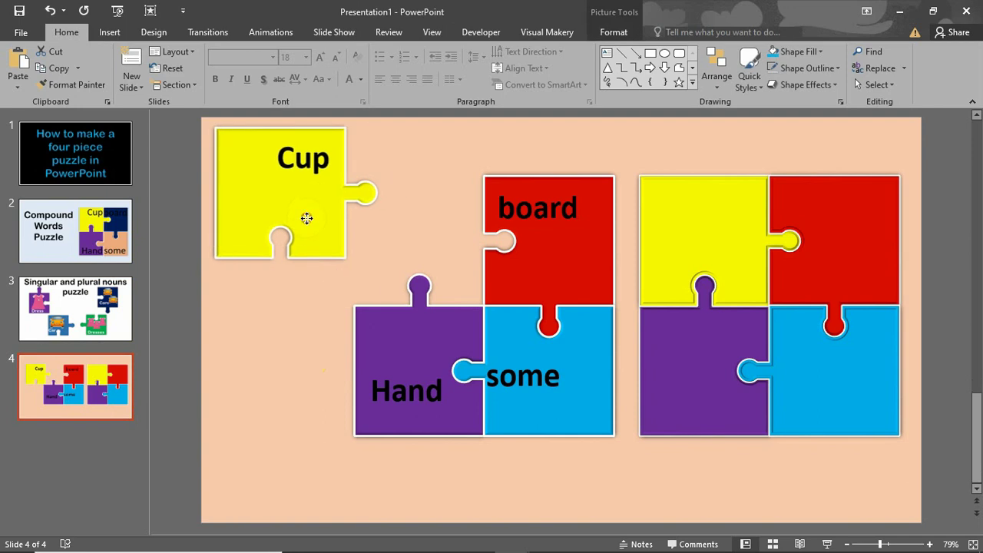
pyautogui.moveTo(434, 347); pyautogui.dragTo(304, 299)
pyautogui.moveTo(556, 279); pyautogui.dragTo(418, 237)
pyautogui.click(514, 367)
pyautogui.click(455, 357)
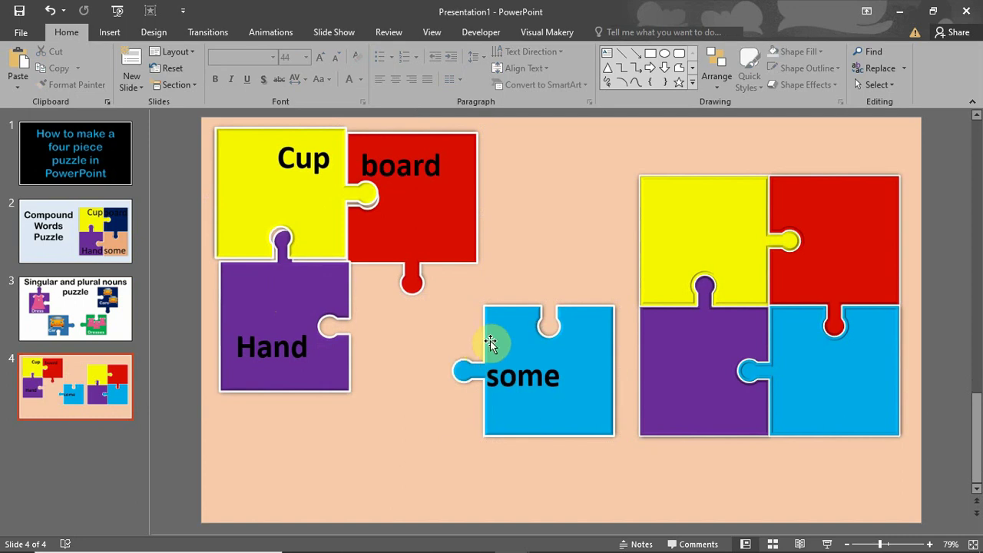
pyautogui.moveTo(490, 341)
pyautogui.mouseDown()
pyautogui.moveTo(403, 335)
pyautogui.moveTo(355, 301)
pyautogui.mouseUp()
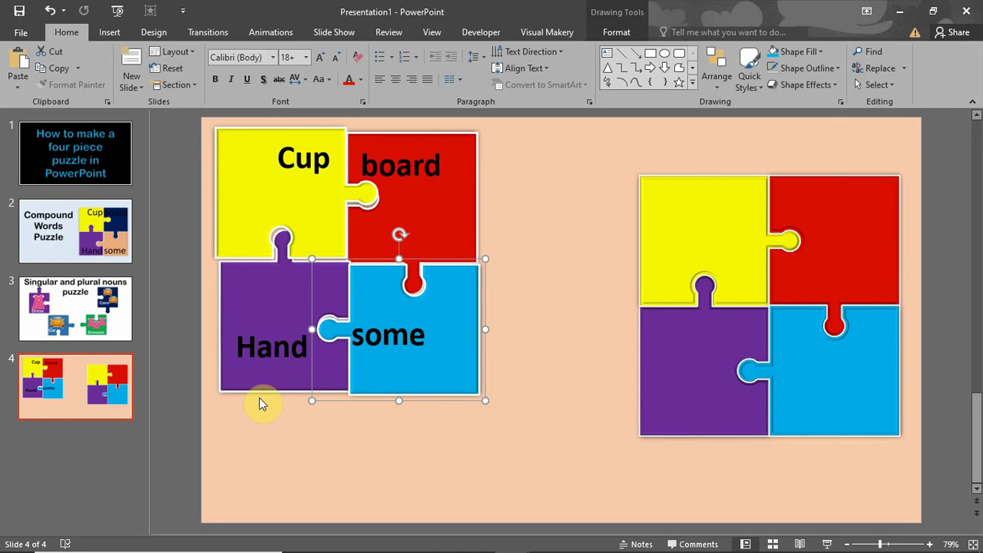
pyautogui.click(88, 404)
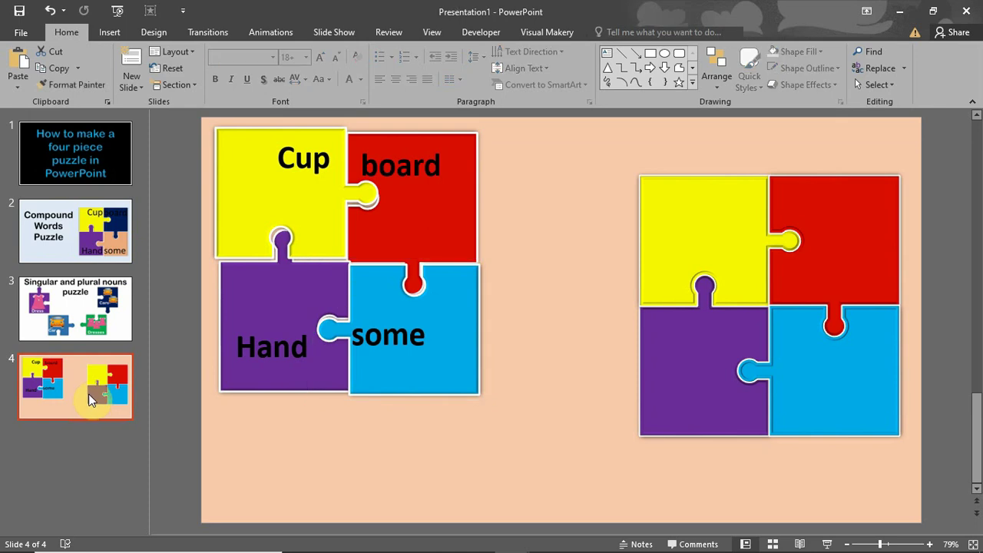
# Duplicate slide 4 as slide 5 and delete the labelled puzzle pieces from it
pyautogui.hotkey('ctrl', 'd')
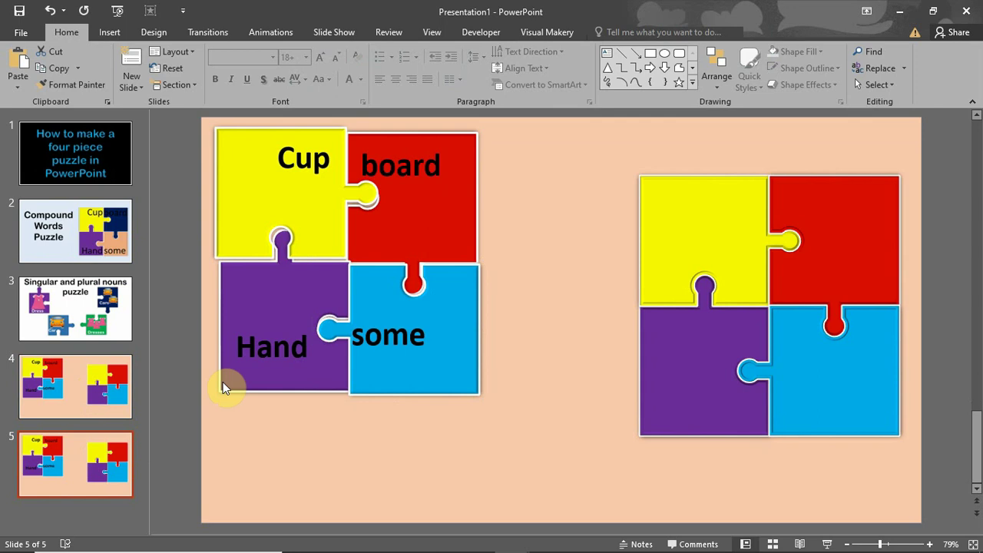
pyautogui.moveTo(538, 435); pyautogui.dragTo(170, 114)
pyautogui.press('Delete')
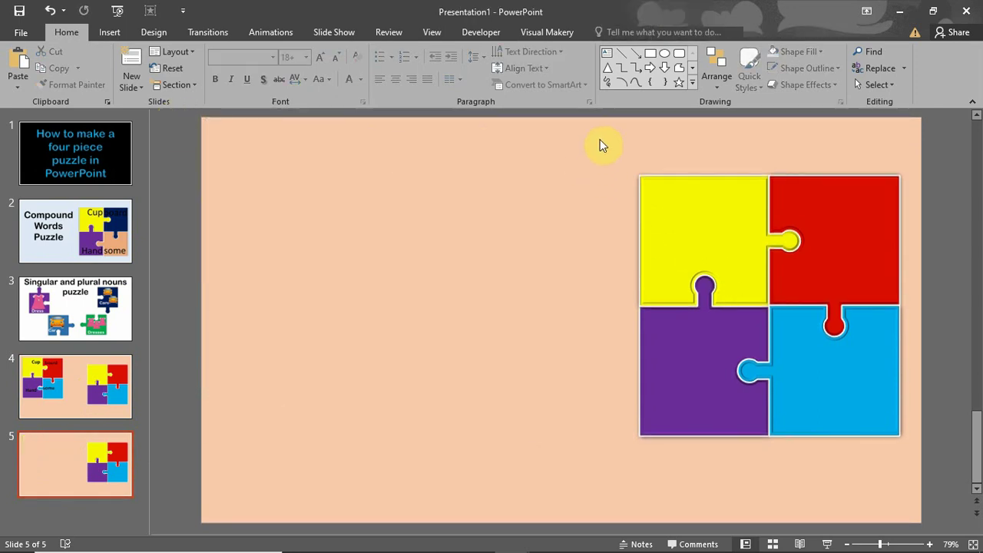
# Move all four plain puzzle pieces together toward the slide centre
pyautogui.moveTo(600, 139); pyautogui.dragTo(937, 488)
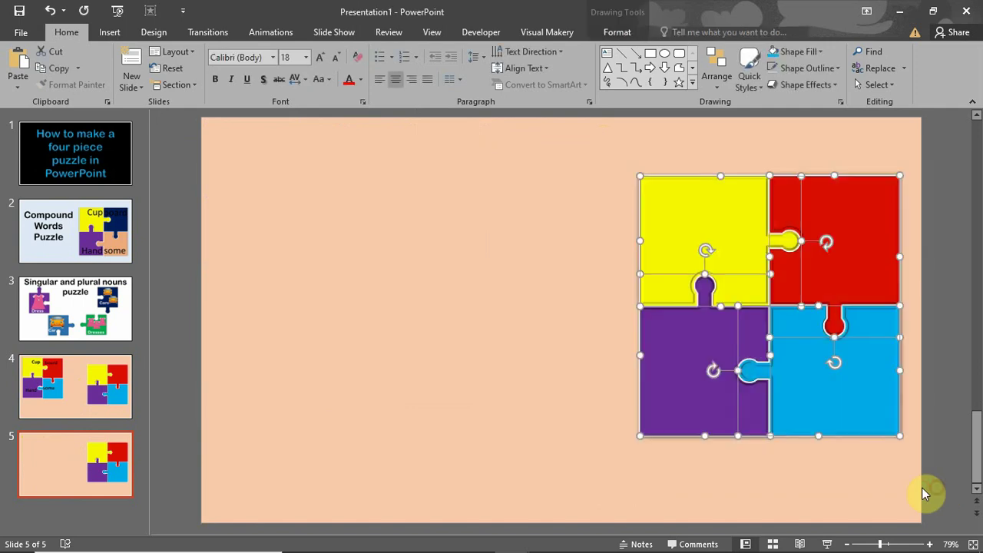
pyautogui.moveTo(815, 407); pyautogui.dragTo(507, 370)
pyautogui.click(683, 262)
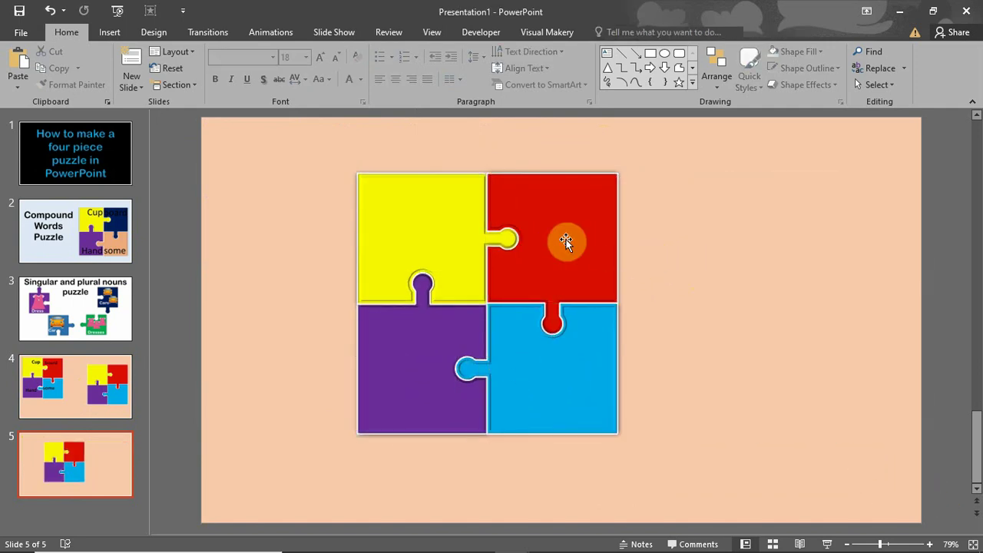
pyautogui.click(108, 33)
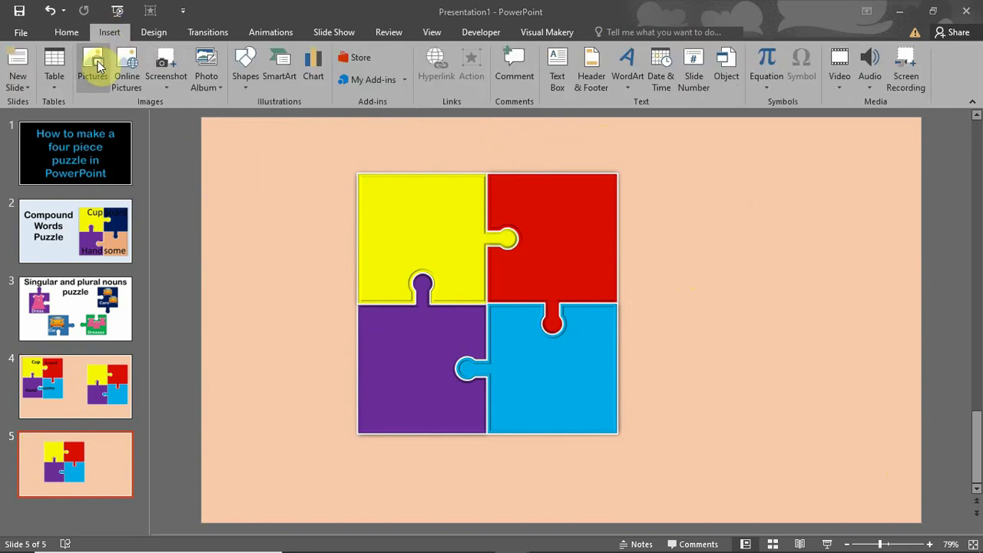
# Insert the 2020-friendly-car-clipart picture from the CARS folder
pyautogui.click(96, 65)
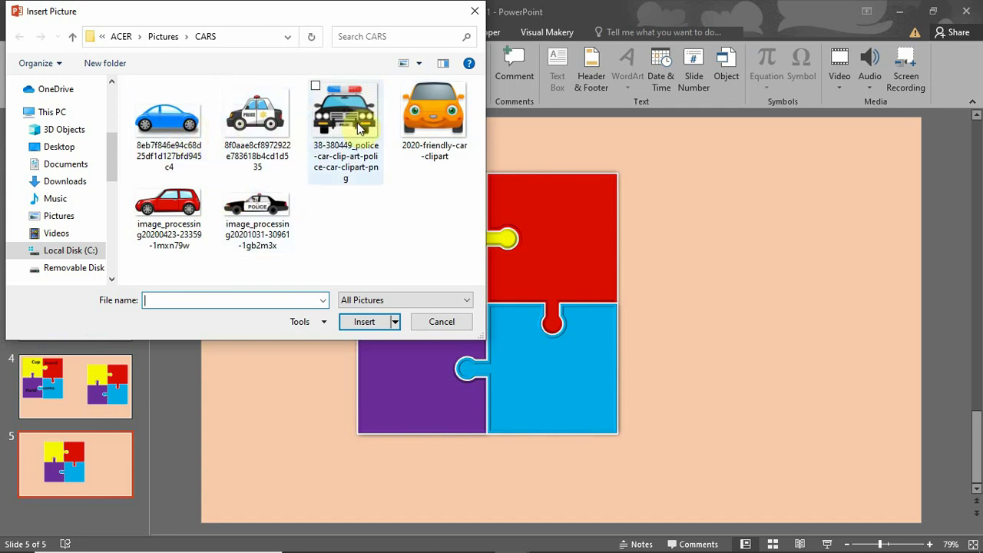
pyautogui.click(429, 117)
pyautogui.click(367, 324)
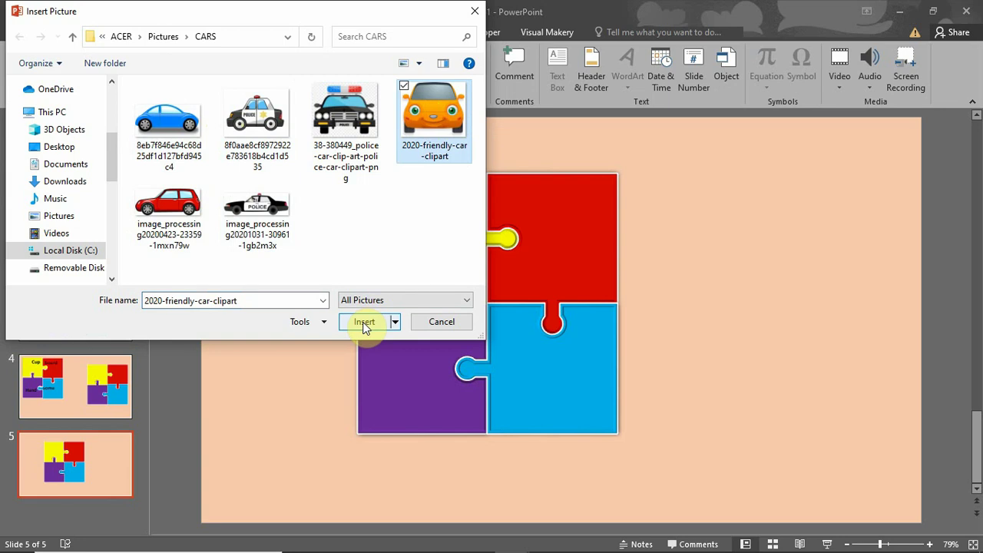
pyautogui.click(365, 323)
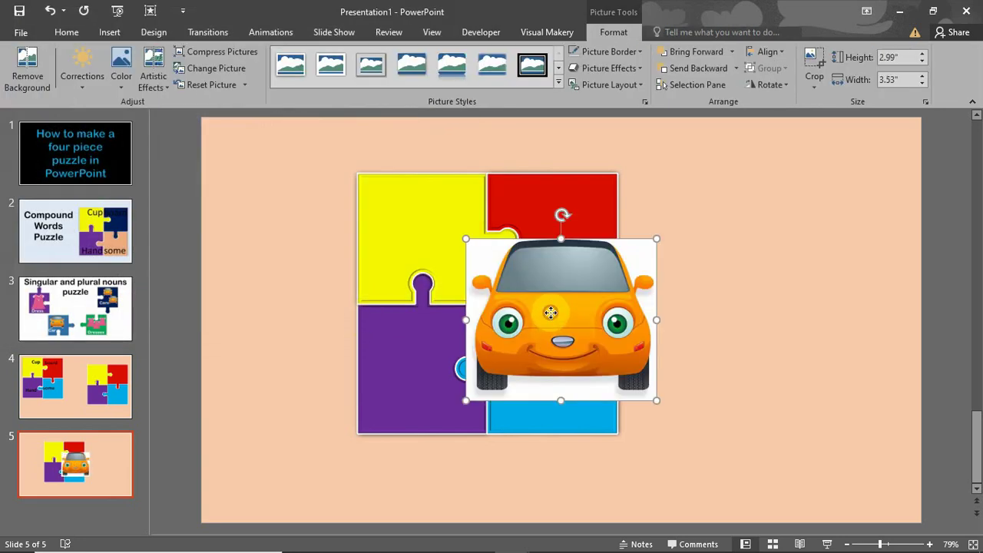
# Move the car picture over the yellow piece and enlarge it to 3.45" × 4.08"
pyautogui.moveTo(550, 312); pyautogui.dragTo(443, 251)
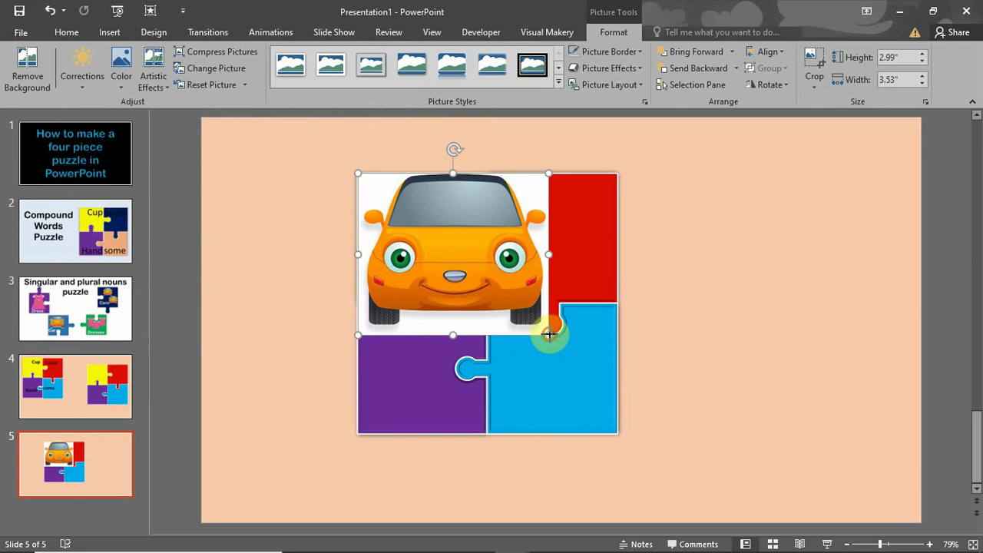
pyautogui.moveTo(548, 335); pyautogui.dragTo(537, 354)
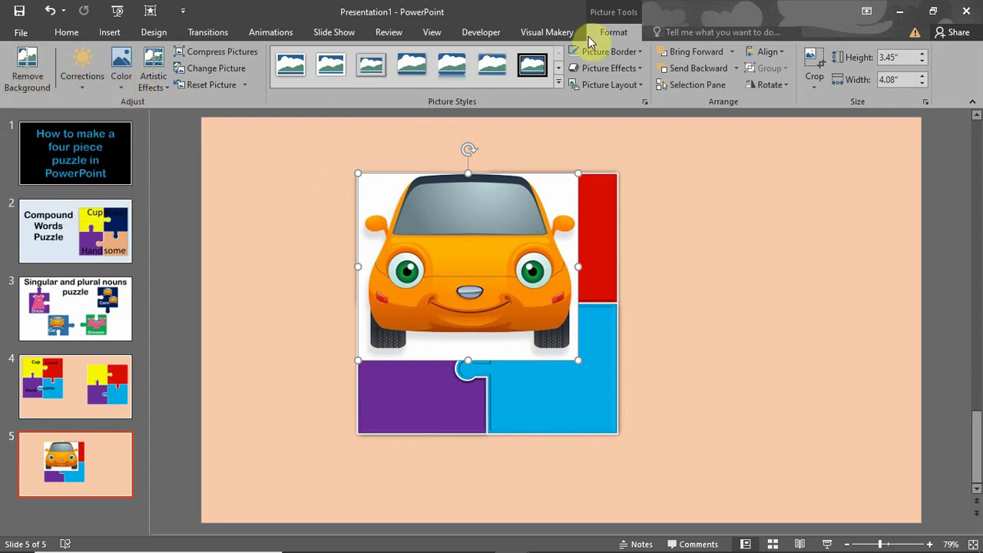
# Start Remove Background on the car and stretch the keep area to all four picture edges
pyautogui.click(23, 71)
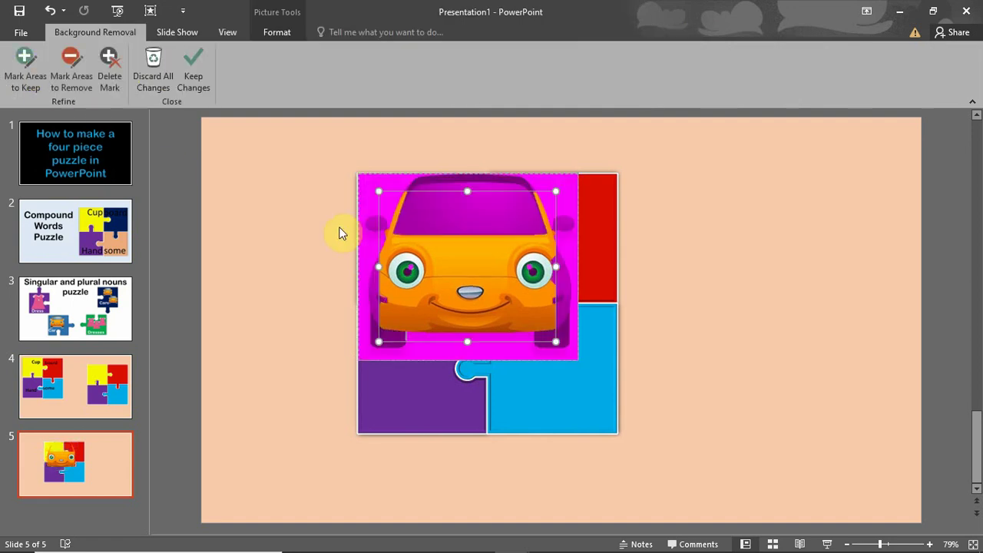
pyautogui.moveTo(467, 191); pyautogui.dragTo(467, 175)
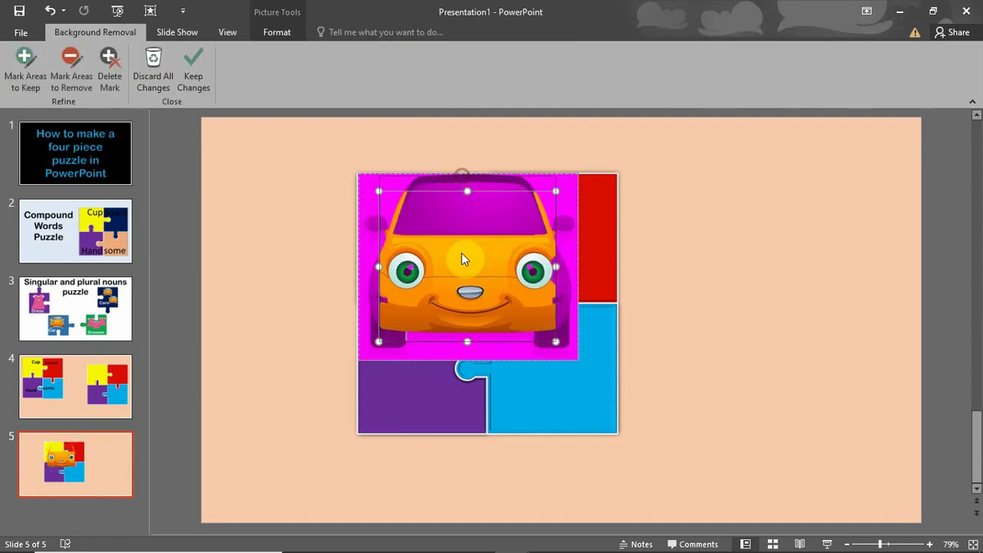
pyautogui.moveTo(464, 342); pyautogui.dragTo(466, 359)
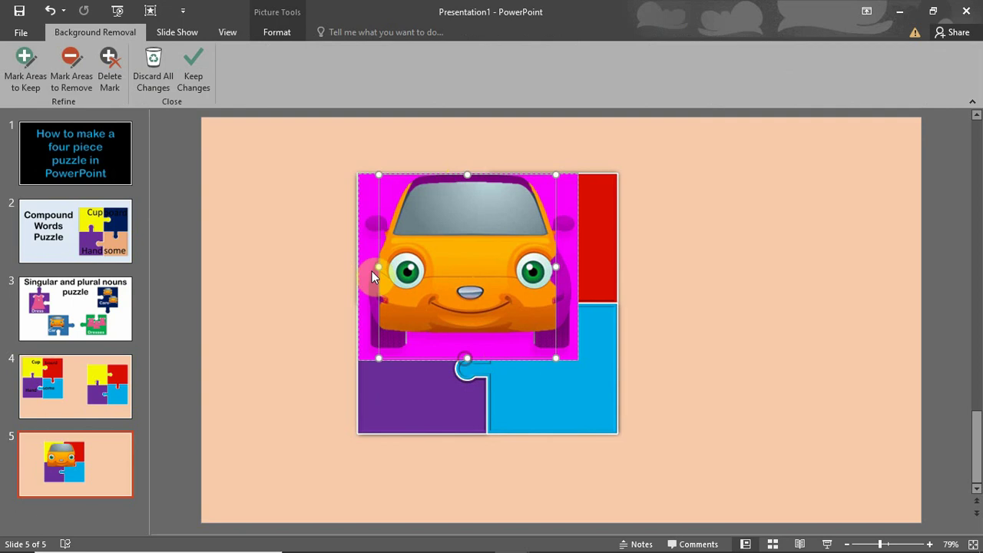
pyautogui.moveTo(376, 265); pyautogui.dragTo(356, 265)
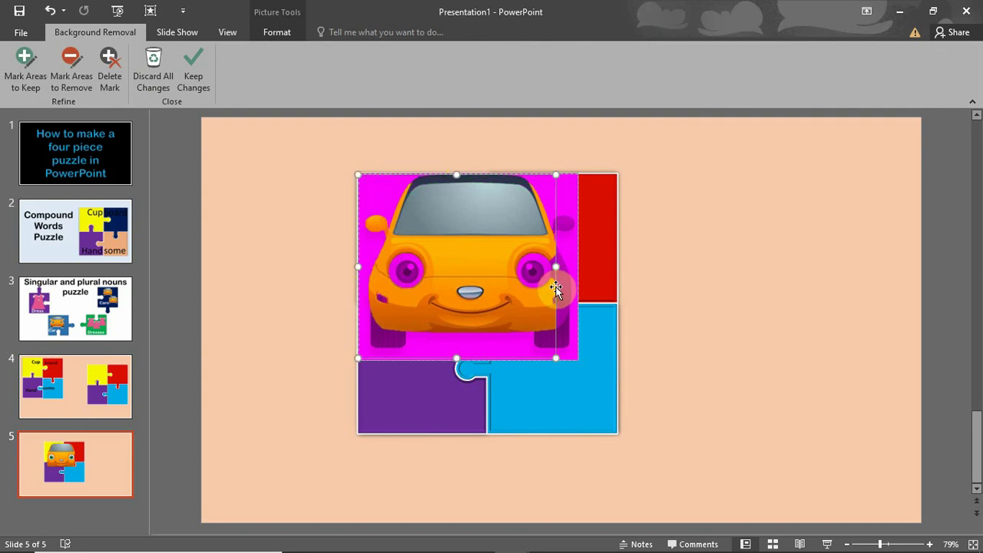
pyautogui.moveTo(556, 267); pyautogui.dragTo(578, 268)
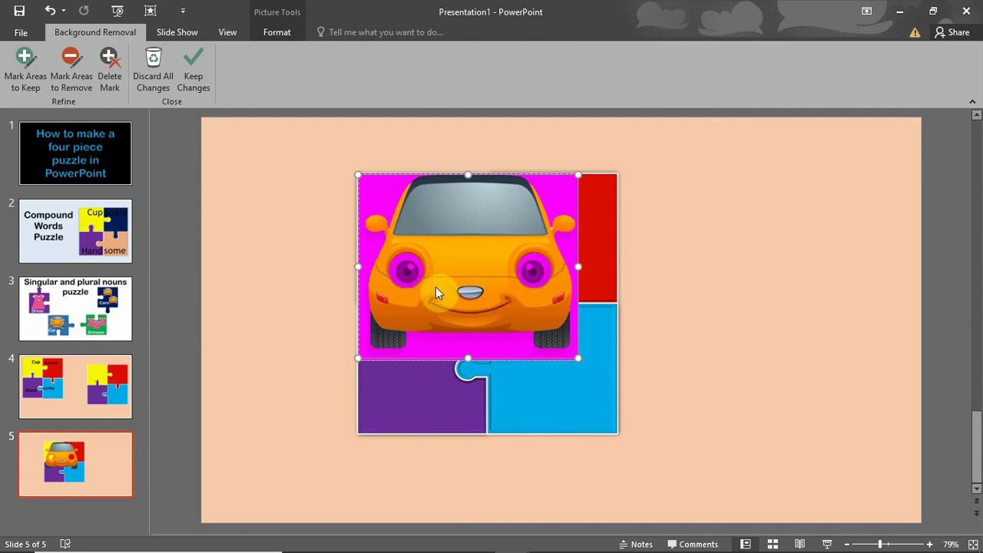
# Mark both headlights to keep, apply the background removal, and nudge the car lower left
pyautogui.click(23, 66)
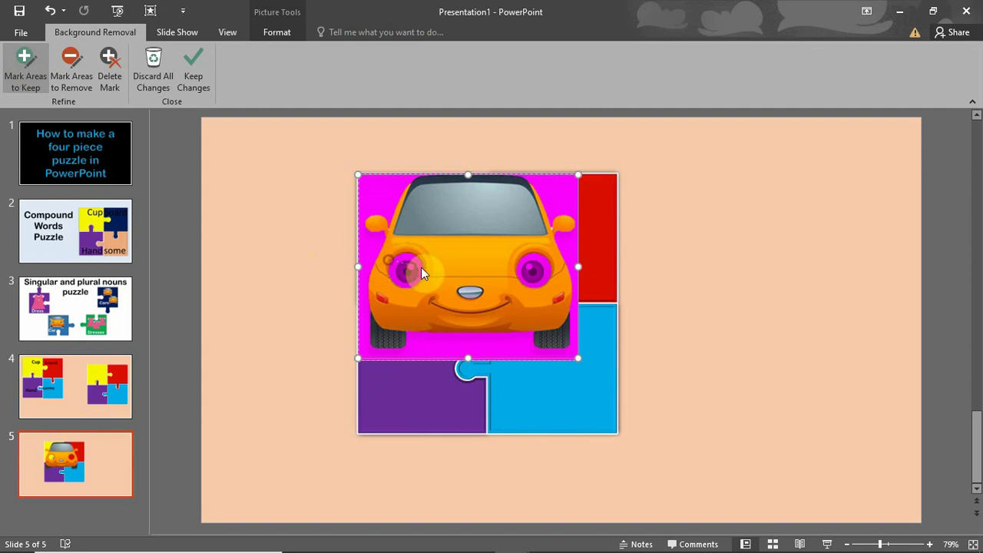
pyautogui.moveTo(388, 258); pyautogui.dragTo(406, 265)
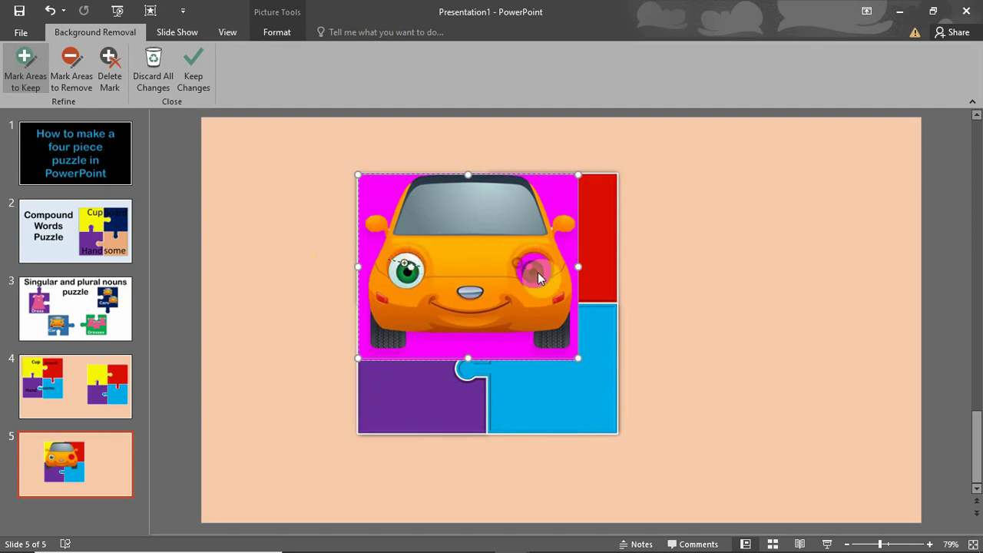
pyautogui.moveTo(523, 262); pyautogui.dragTo(548, 274)
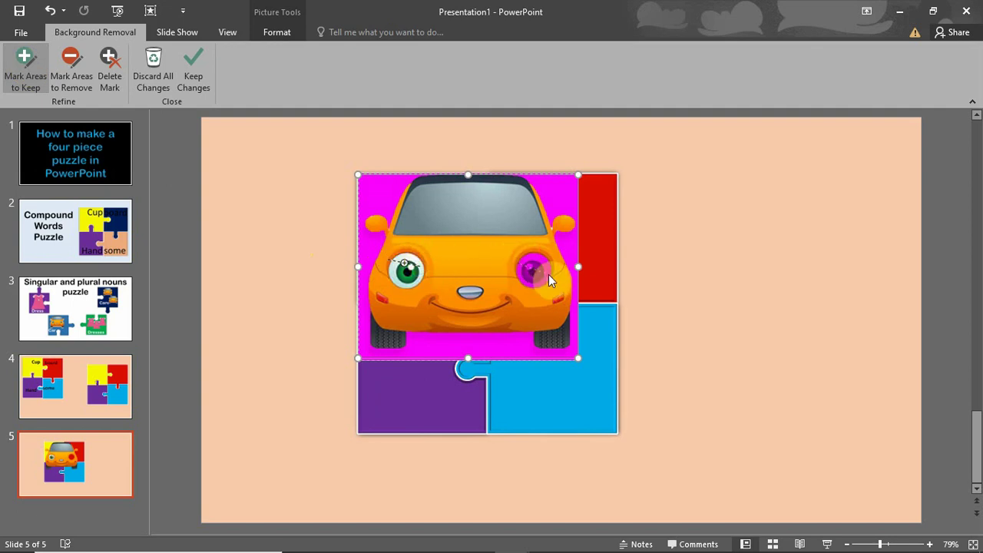
pyautogui.click(686, 282)
pyautogui.moveTo(478, 269); pyautogui.dragTo(503, 287)
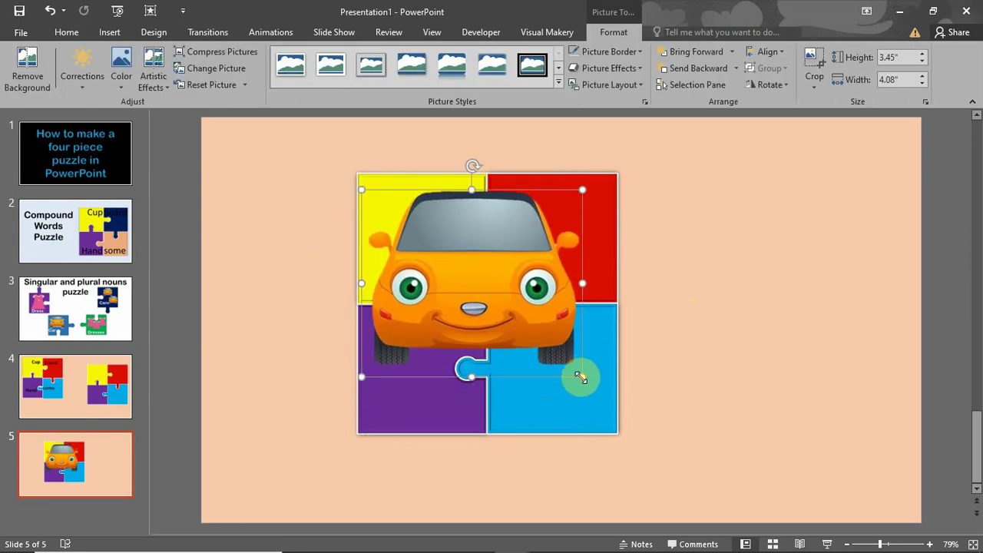
# Shrink the car picture to 1.24" × 1.47" and move it onto the blue piece
pyautogui.moveTo(580, 378); pyautogui.dragTo(576, 375)
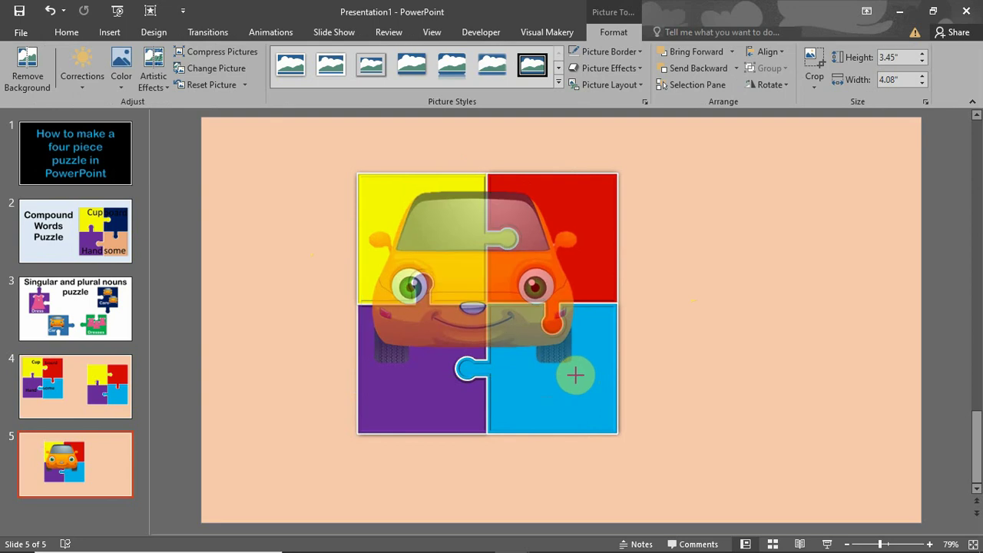
pyautogui.moveTo(575, 375); pyautogui.dragTo(518, 330)
pyautogui.moveTo(546, 364); pyautogui.dragTo(399, 345)
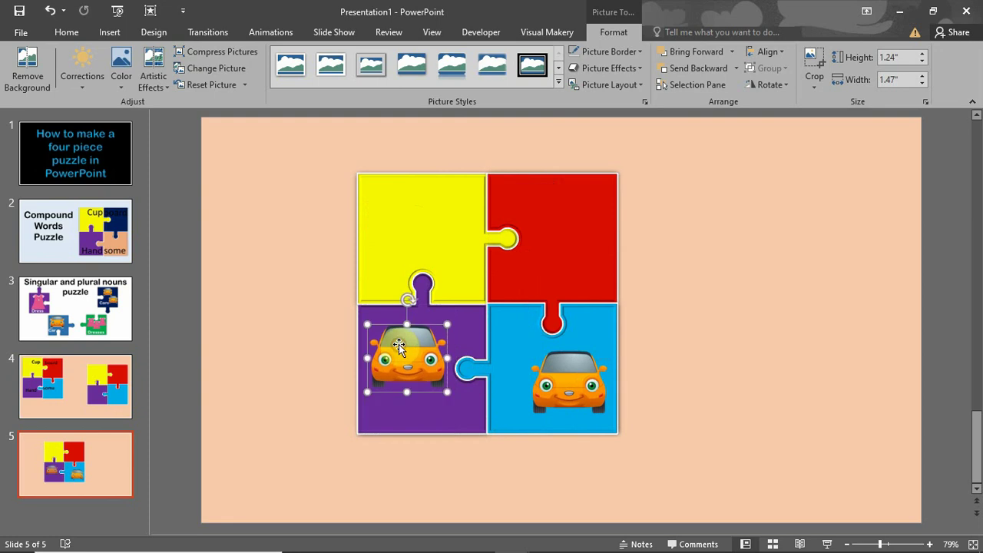
# Paste a car copy onto the purple piece, stacking two cars and nudging the lower one down
pyautogui.hotkey('ctrl', 'v')
pyautogui.moveTo(254, 336); pyautogui.dragTo(401, 393)
pyautogui.moveTo(394, 347); pyautogui.dragTo(384, 335)
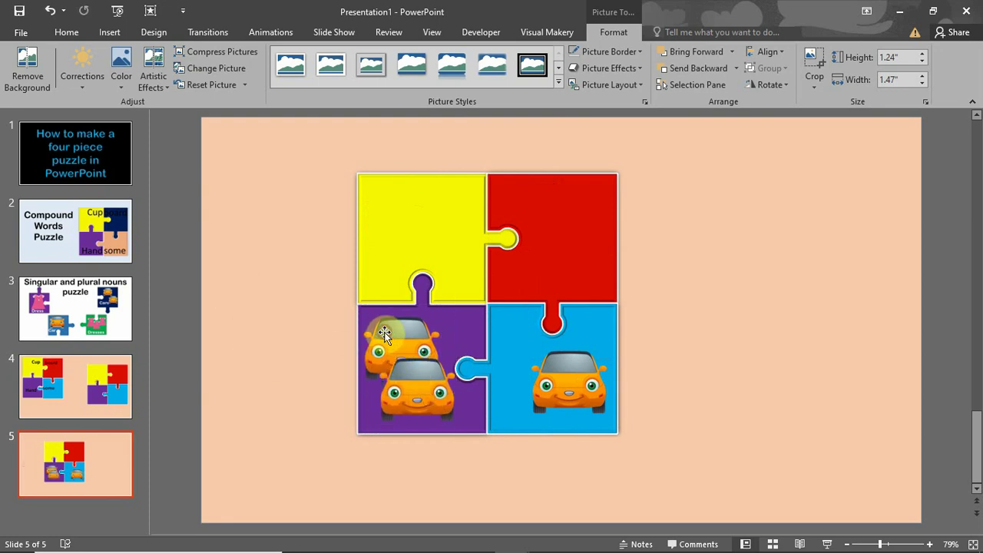
pyautogui.click(415, 397)
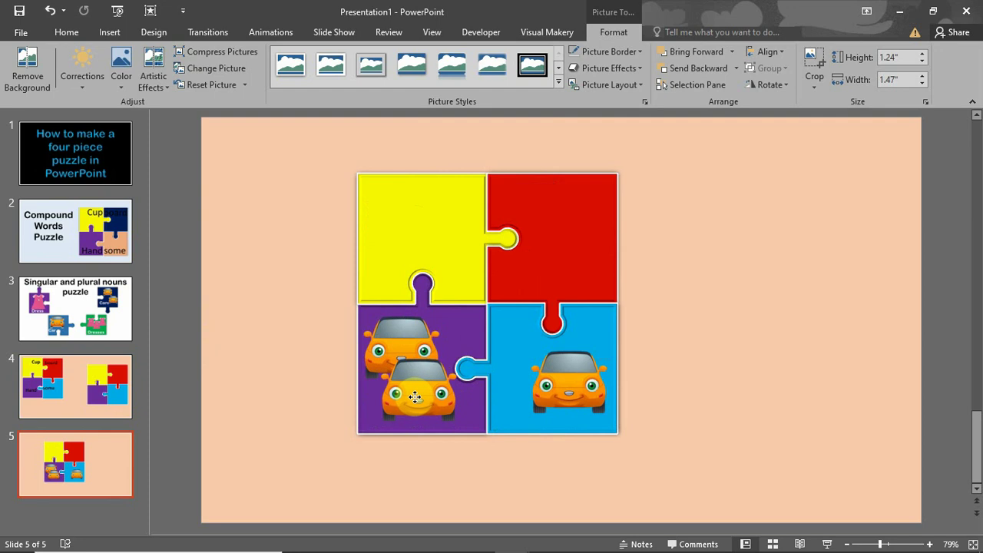
pyautogui.press('Down')
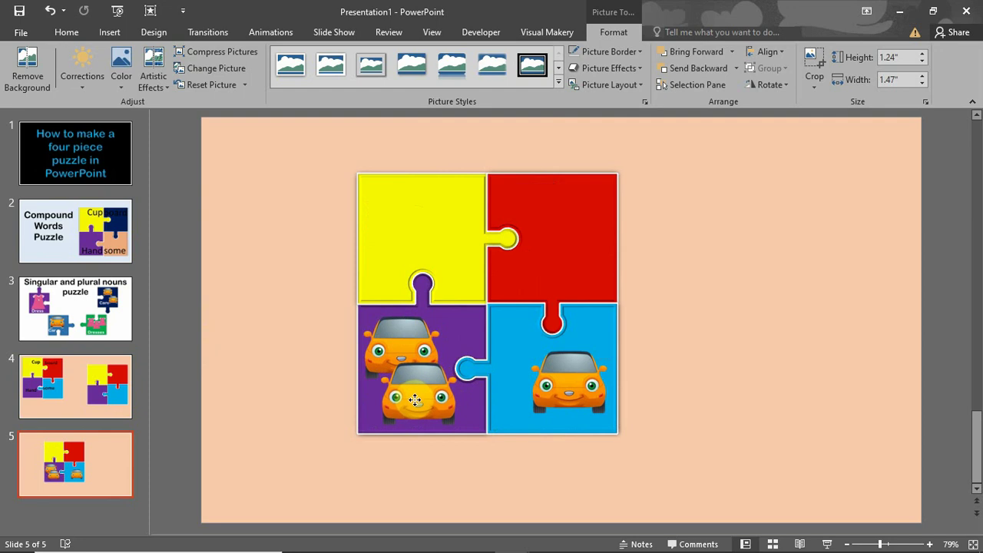
pyautogui.click(415, 400)
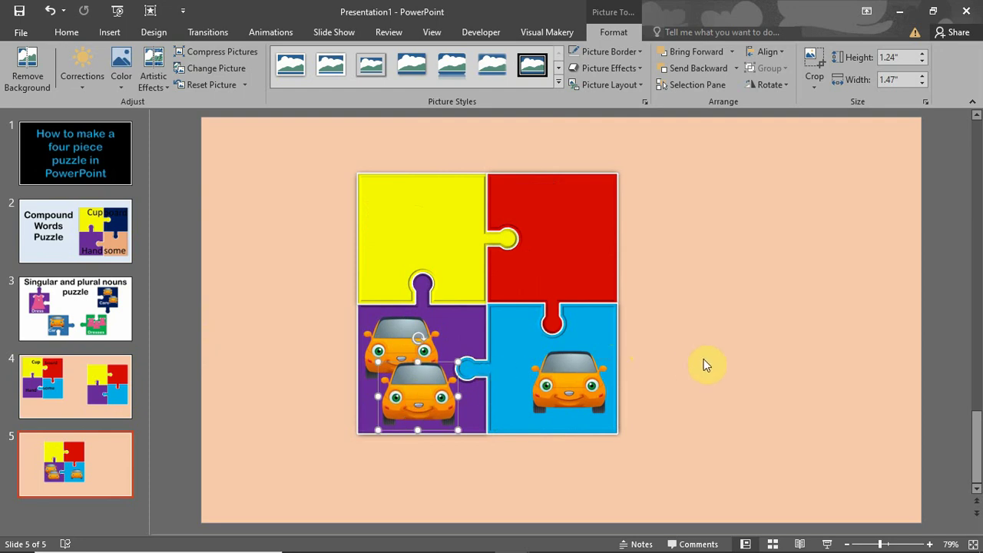
pyautogui.click(70, 32)
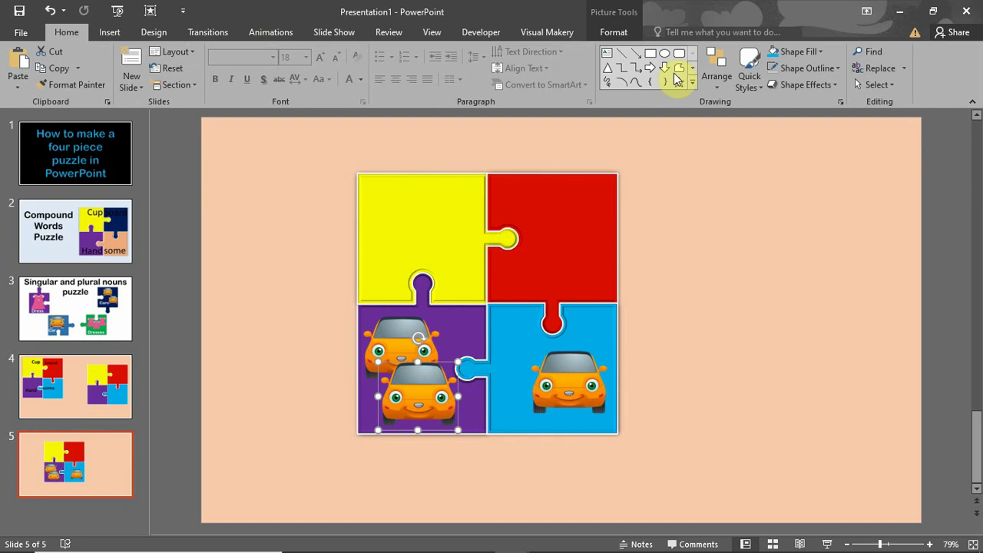
# Add a text box on the purple piece reading Cars, bold at 32 pt
pyautogui.click(604, 57)
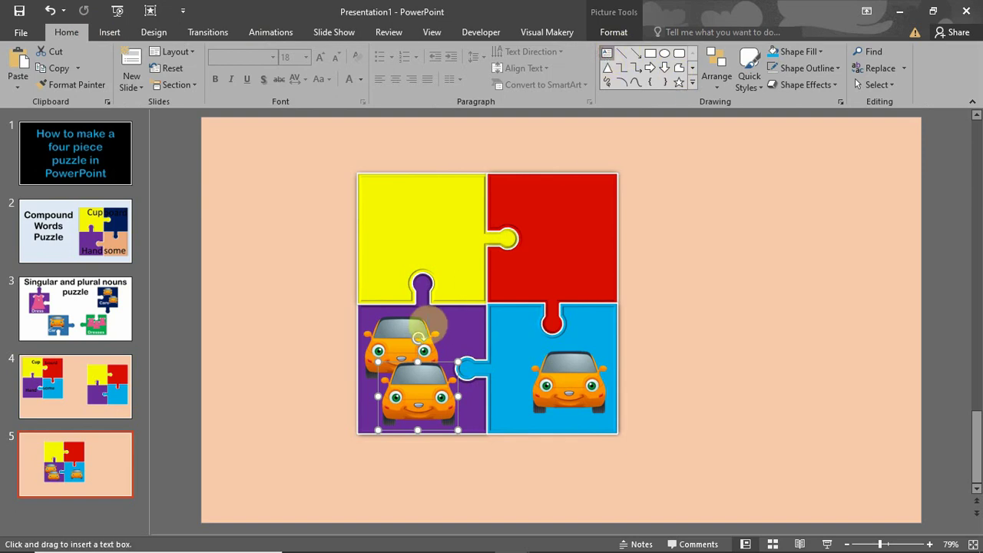
pyautogui.moveTo(439, 317)
pyautogui.mouseDown()
pyautogui.moveTo(471, 347)
pyautogui.moveTo(482, 338)
pyautogui.mouseUp()
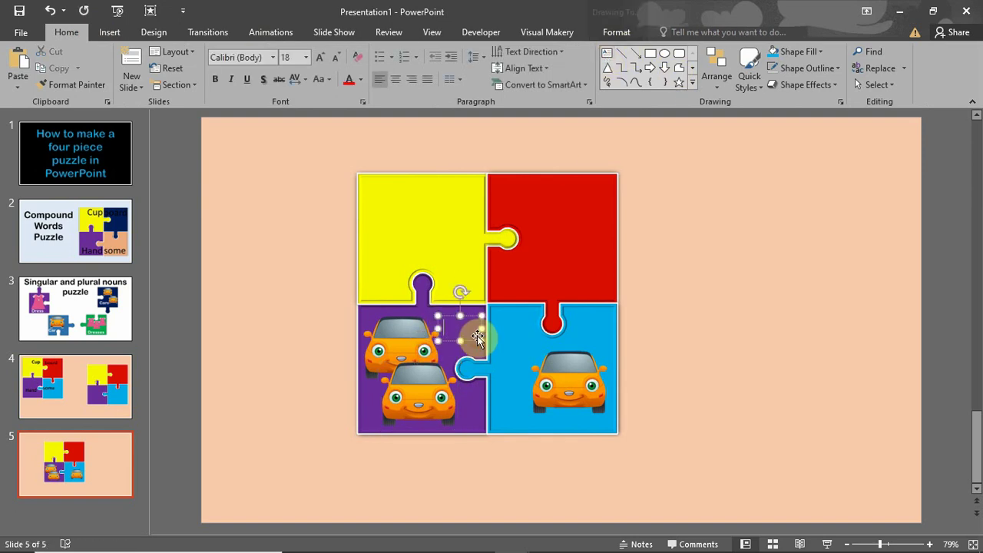
pyautogui.write('cars')
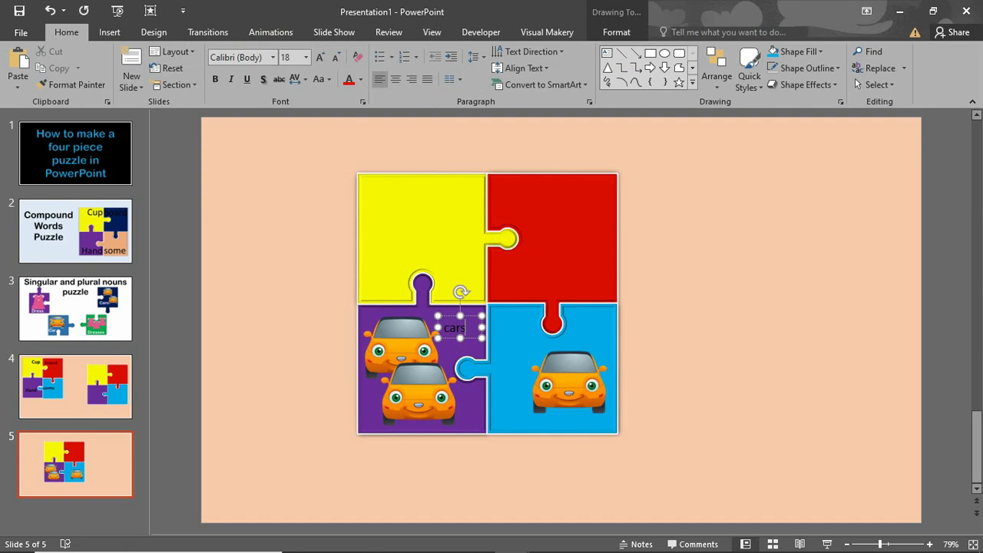
pyautogui.hotkey('ctrl', 'a')
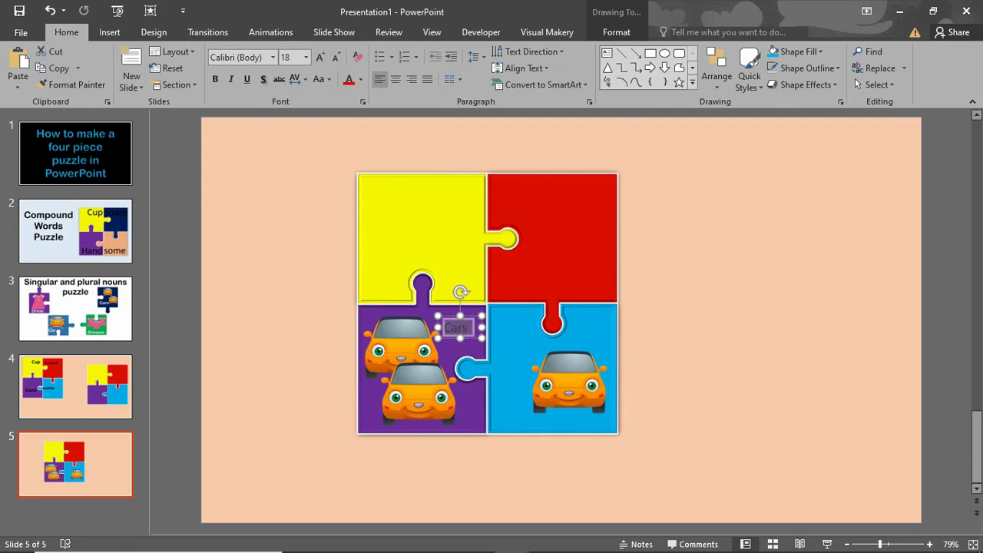
pyautogui.click(210, 80)
pyautogui.click(319, 57)
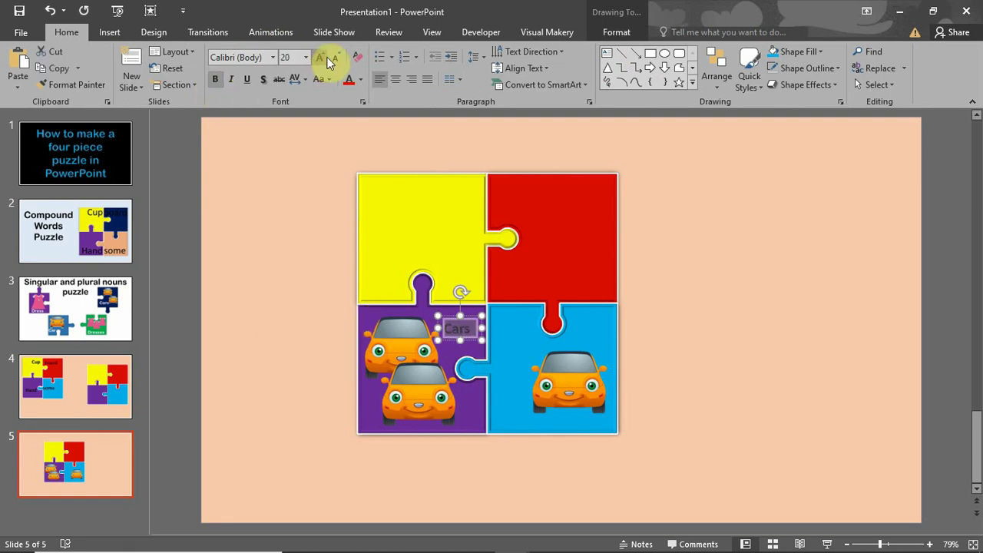
pyautogui.click(321, 59)
pyautogui.click(320, 59)
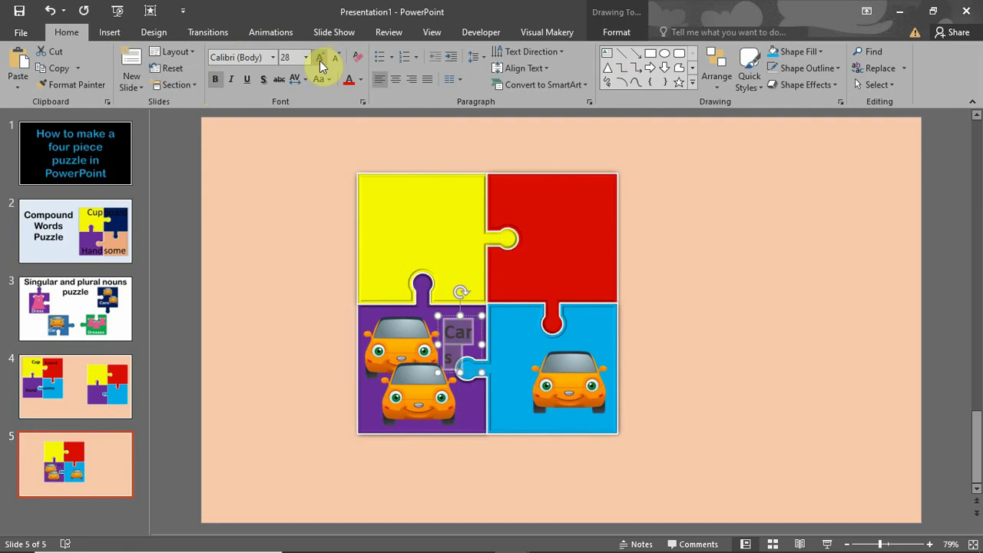
pyautogui.click(319, 60)
# Widen the Cars label onto one line, place it beside the cars, and make it white
pyautogui.moveTo(439, 346); pyautogui.dragTo(412, 347)
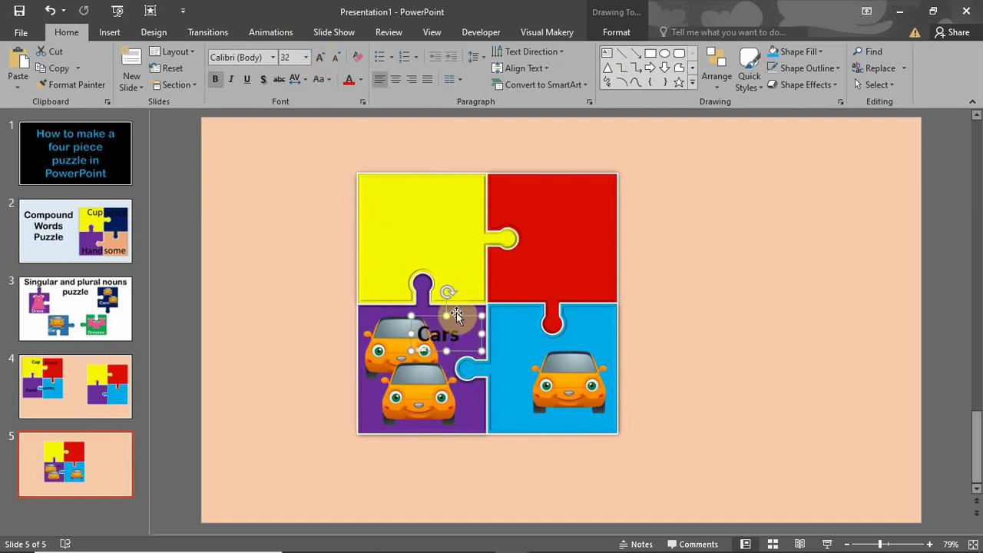
pyautogui.moveTo(457, 318); pyautogui.dragTo(479, 320)
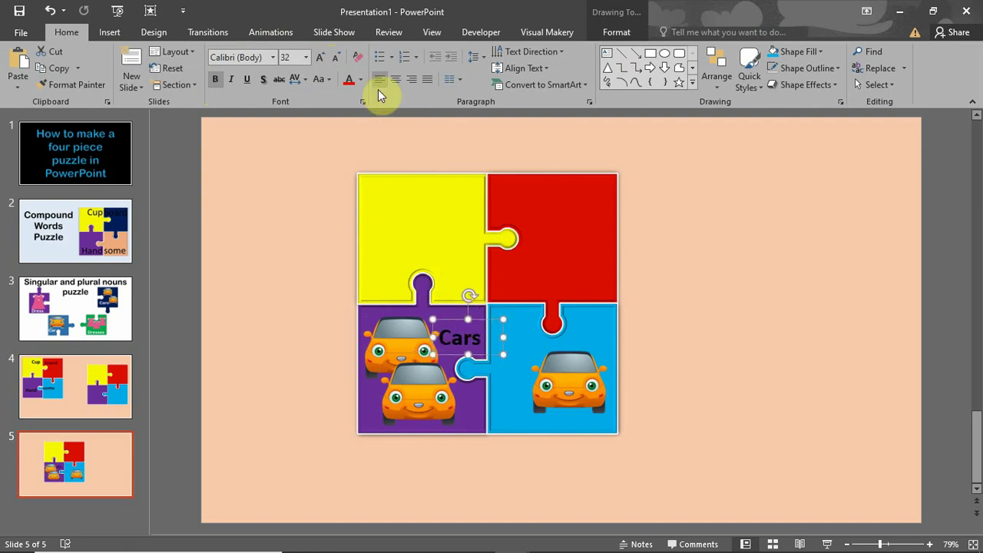
pyautogui.click(624, 34)
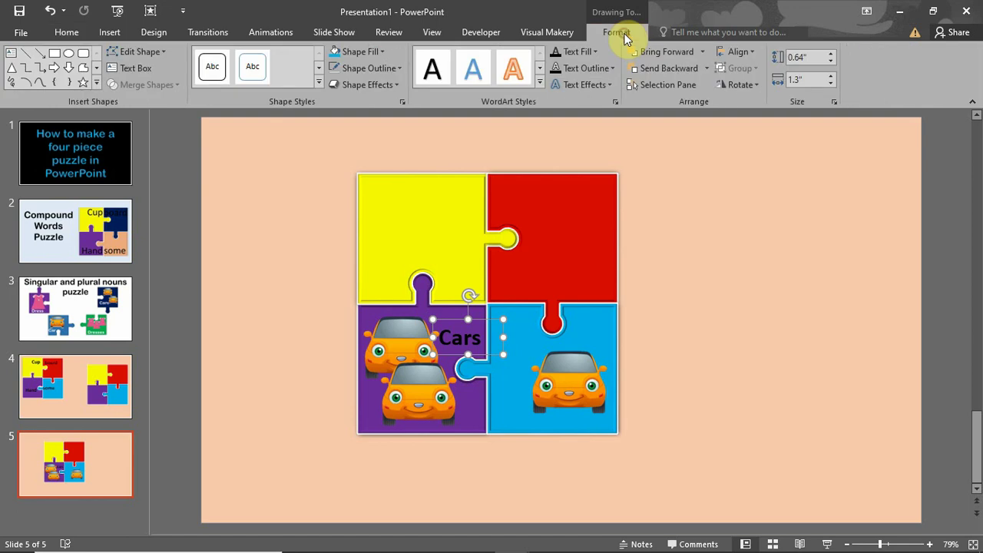
pyautogui.click(595, 52)
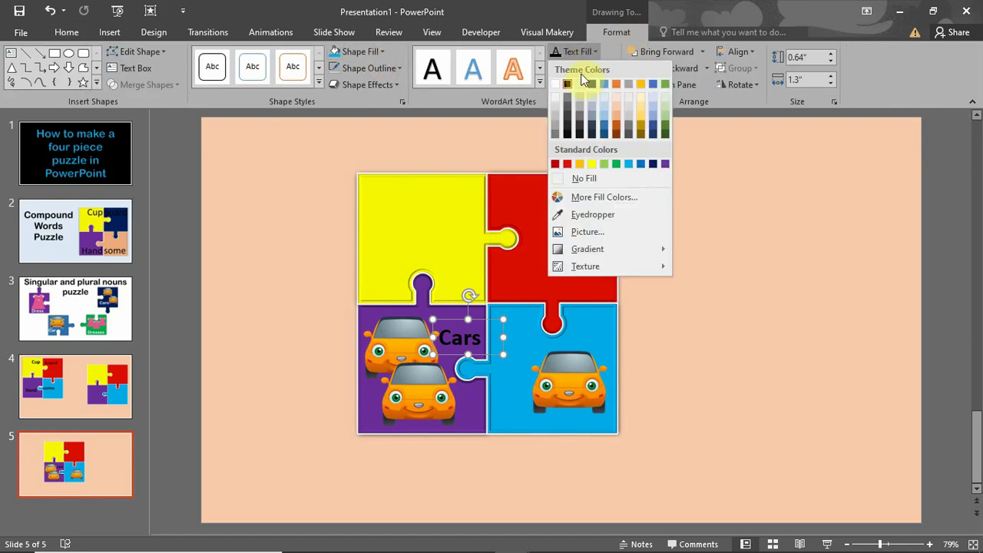
pyautogui.click(553, 86)
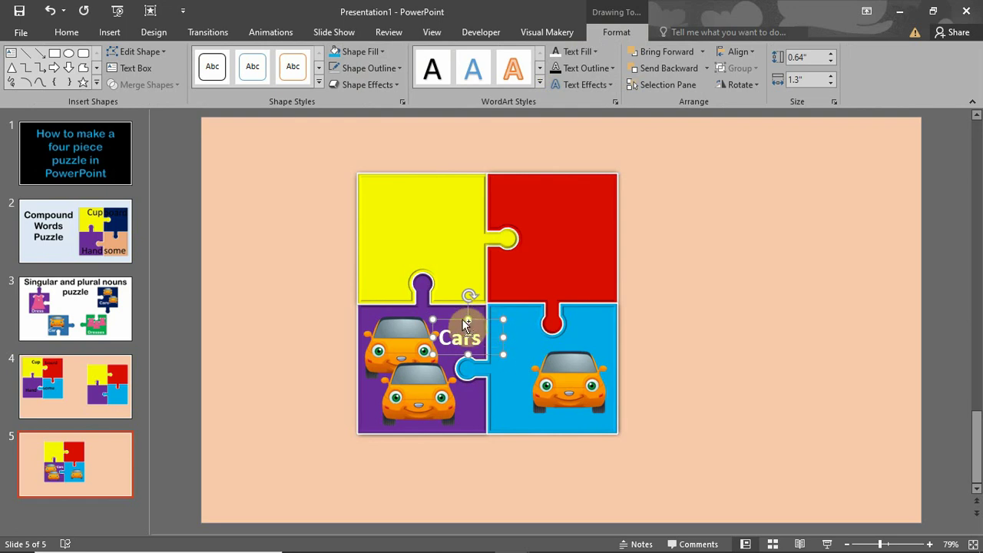
pyautogui.hotkey('ctrl', 'a')
# Duplicate the Cars label onto the blue piece and edit it to read Car
pyautogui.click(719, 300)
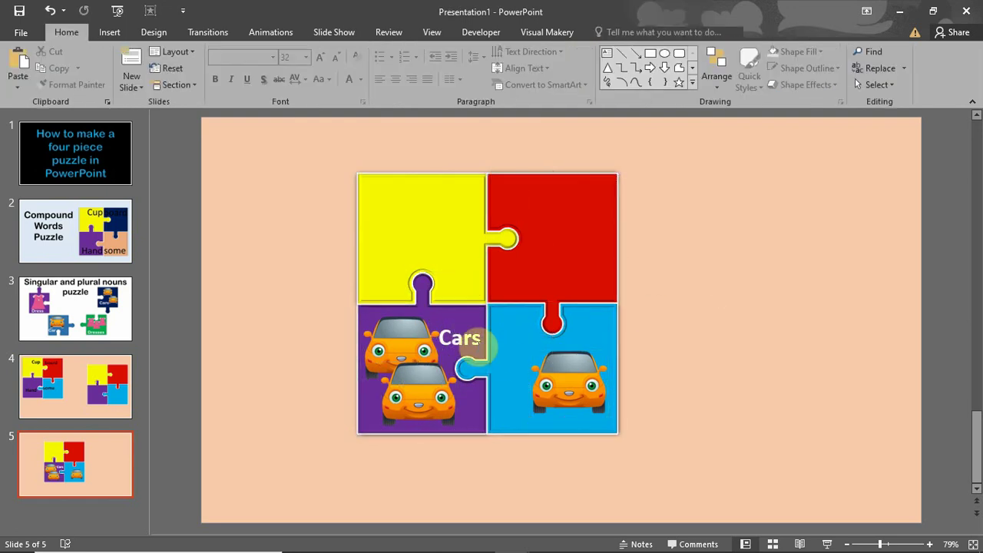
pyautogui.click(467, 338)
pyautogui.doubleClick(468, 318)
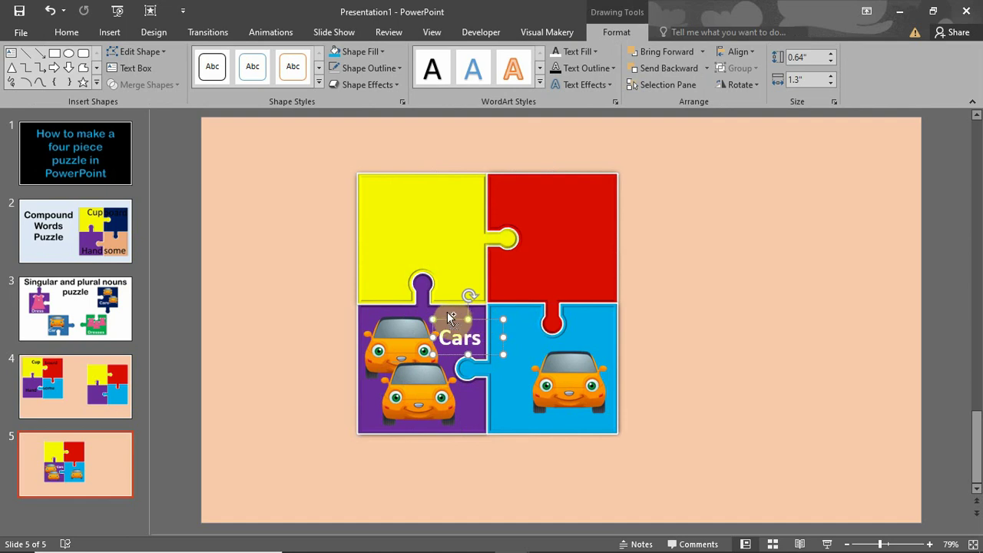
pyautogui.hotkey('ctrl', 'd')
pyautogui.moveTo(456, 332); pyautogui.dragTo(530, 338)
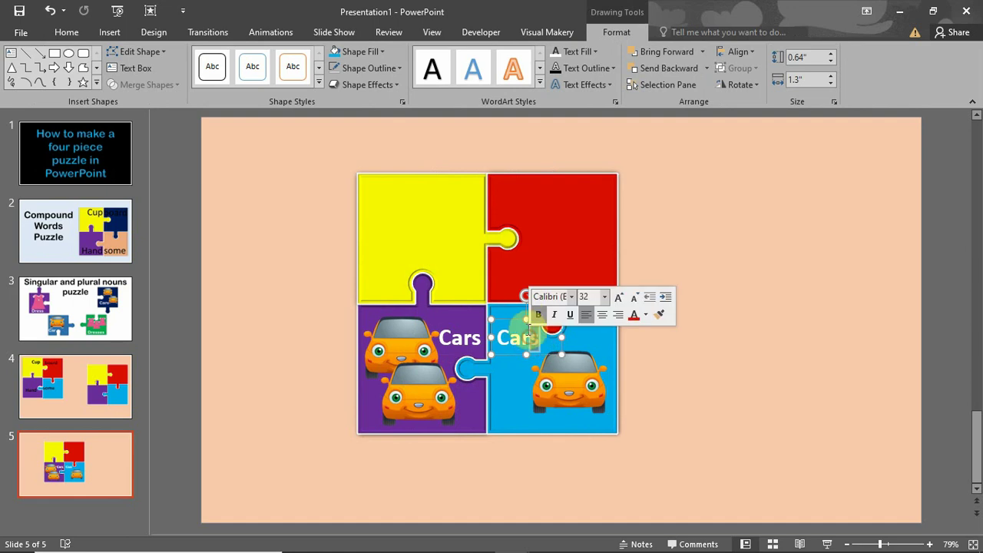
pyautogui.press('BackSpace')
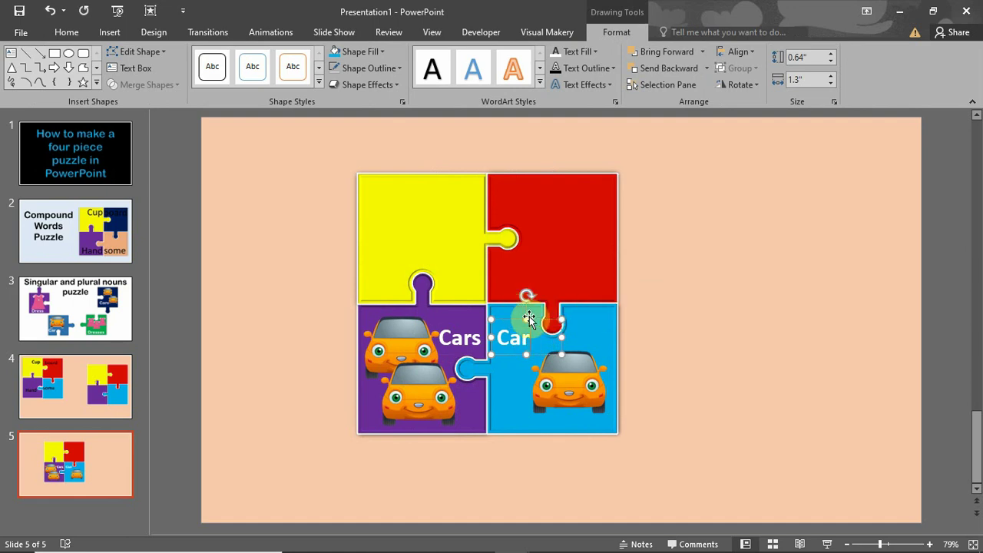
pyautogui.click(663, 331)
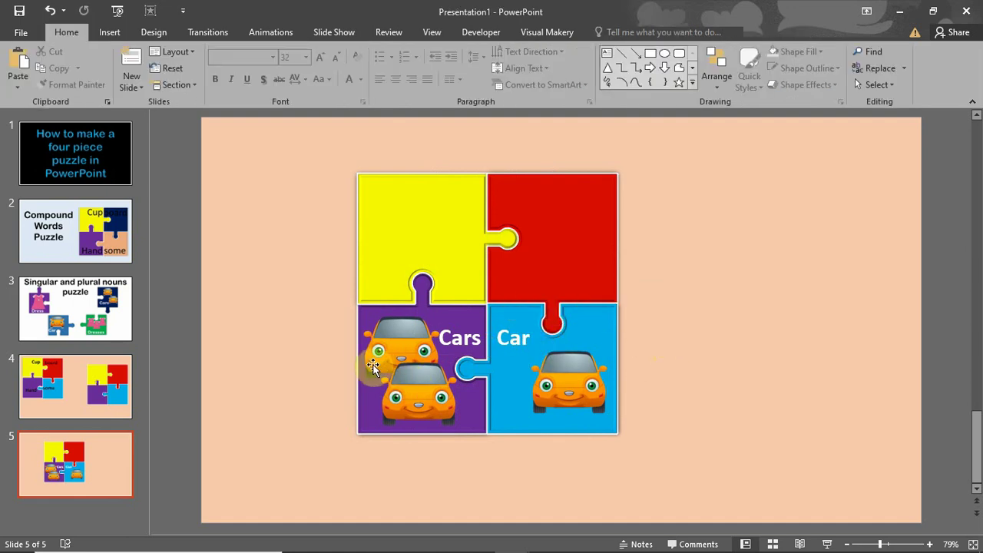
# Group the purple piece with its two cars and Cars label, and pull it out of the puzzle
pyautogui.click(361, 413)
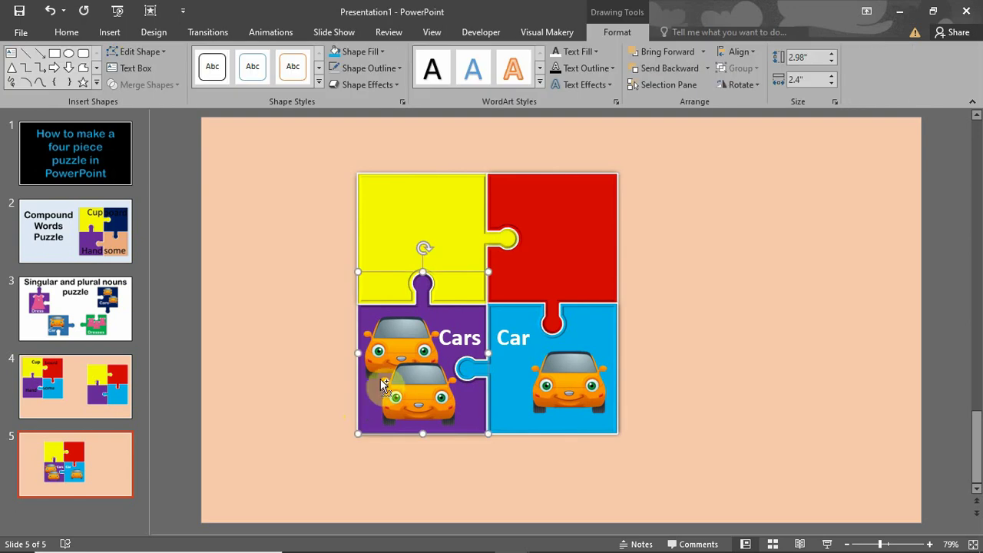
pyautogui.click(421, 397)
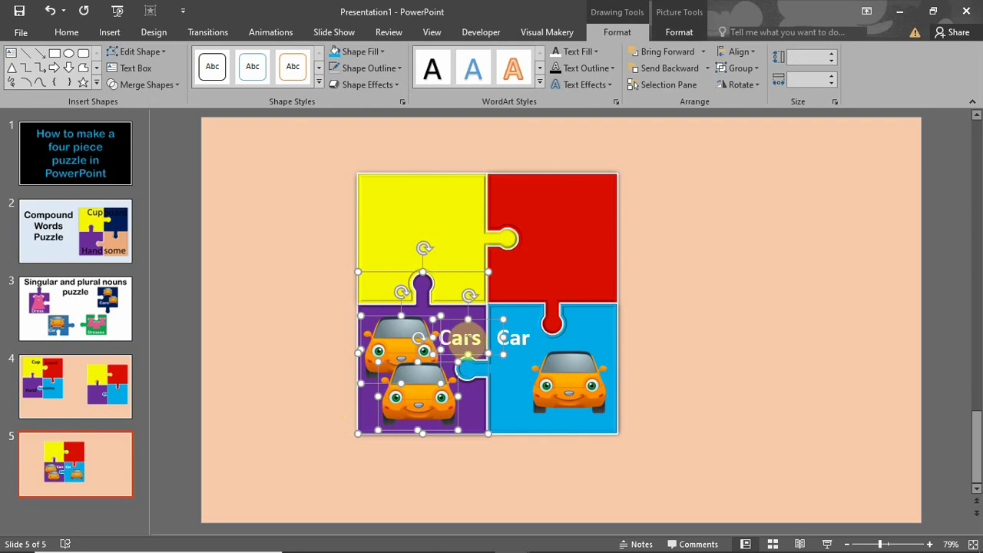
pyautogui.rightClick(405, 363)
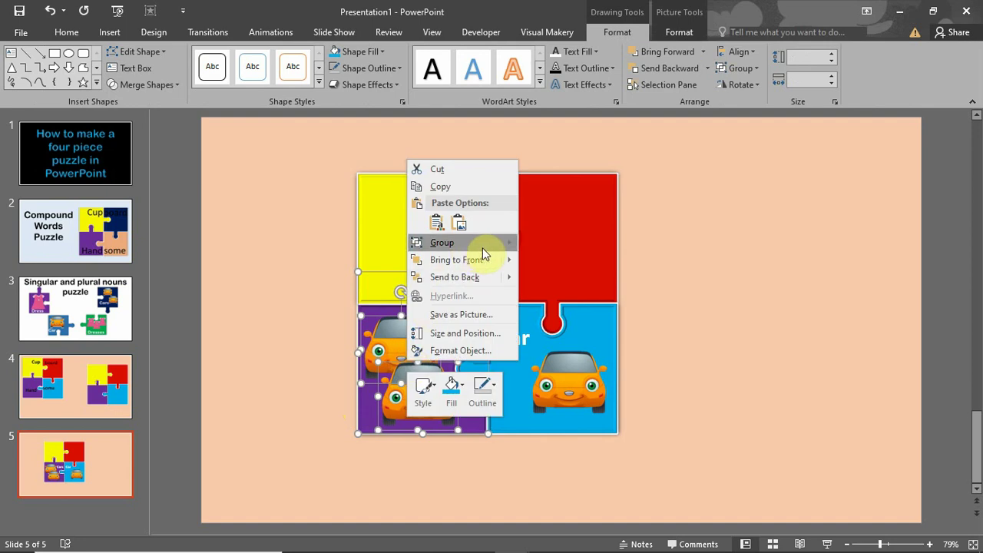
pyautogui.moveTo(482, 244)
pyautogui.click(549, 245)
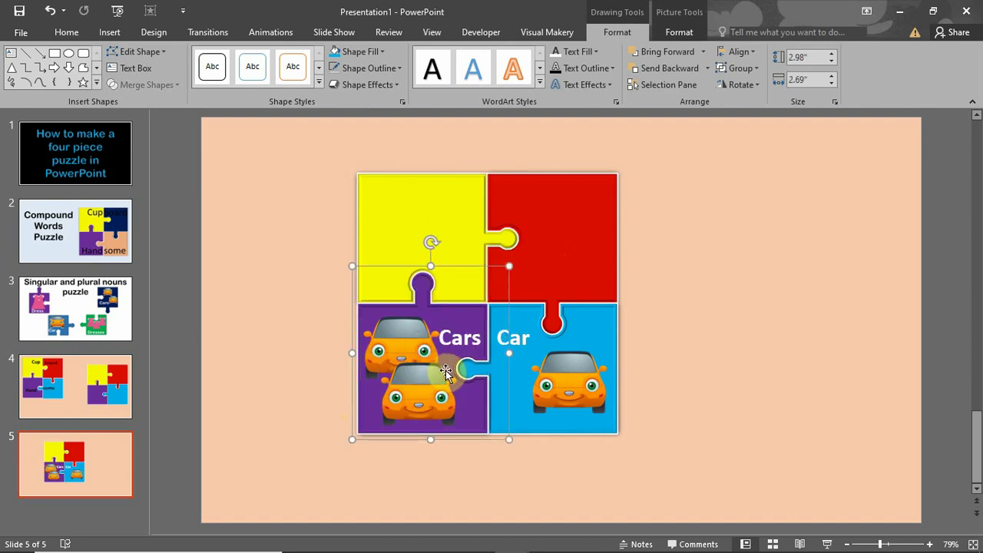
pyautogui.moveTo(447, 368); pyautogui.dragTo(350, 396)
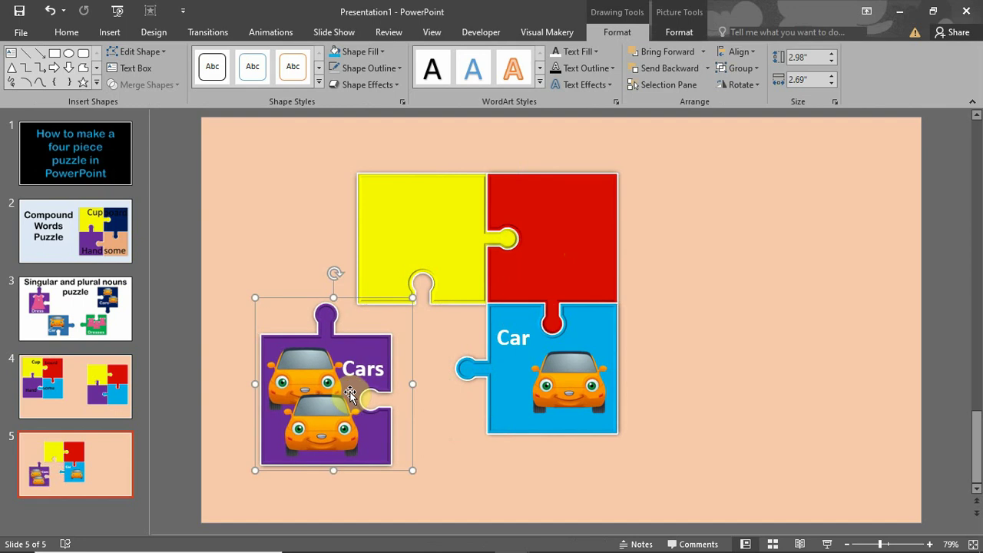
# Cut the purple group, paste it back as a picture, and move it to the lower left
pyautogui.rightClick(340, 390)
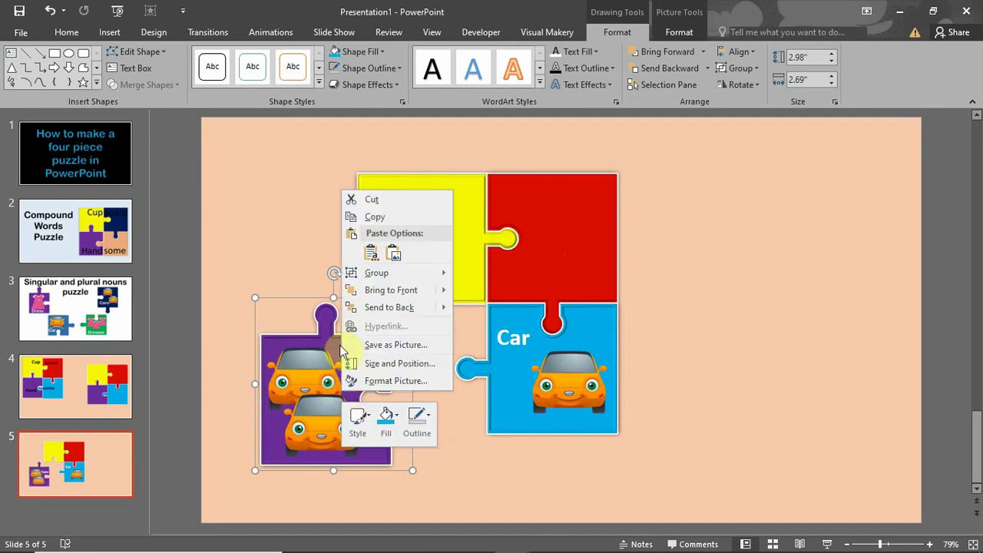
pyautogui.click(375, 203)
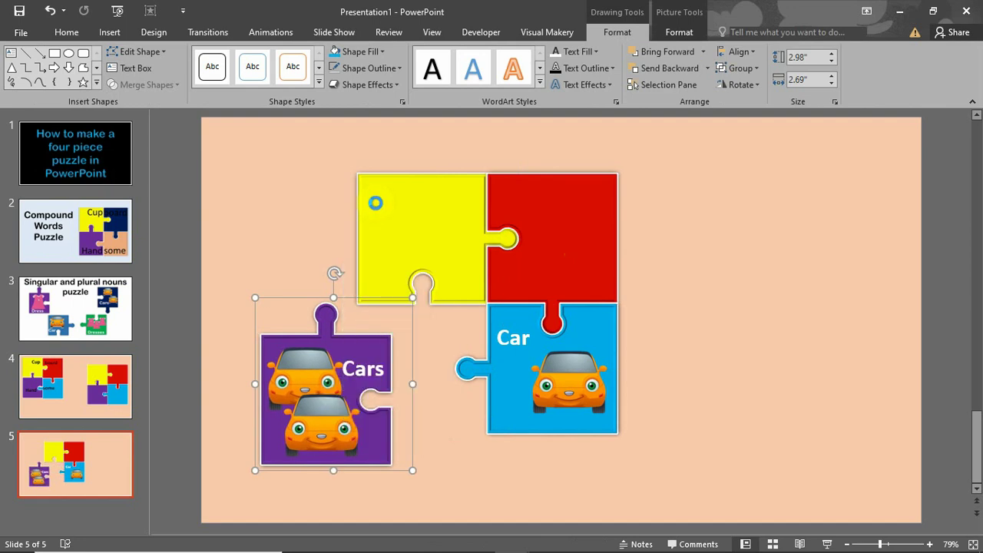
pyautogui.rightClick(280, 259)
pyautogui.click(335, 293)
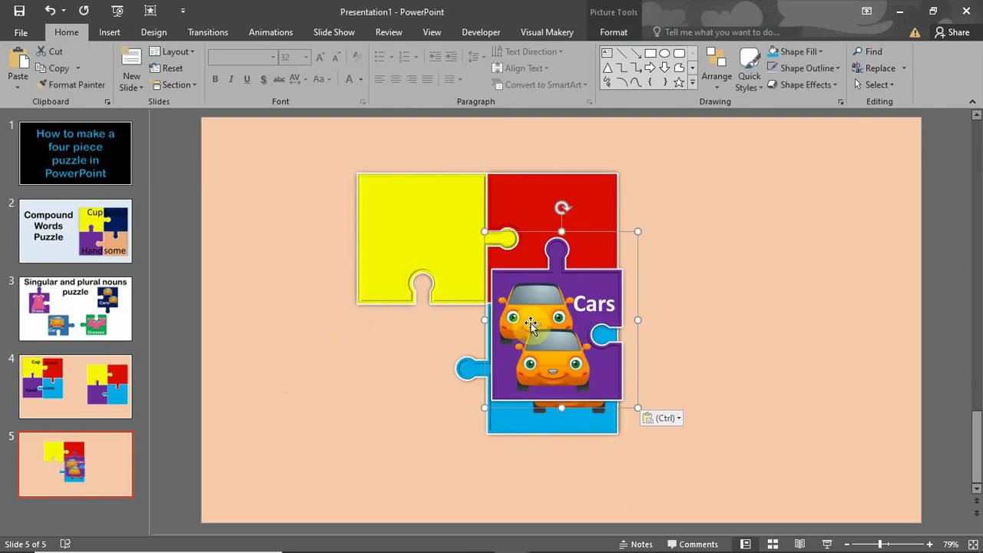
pyautogui.moveTo(625, 322); pyautogui.dragTo(380, 387)
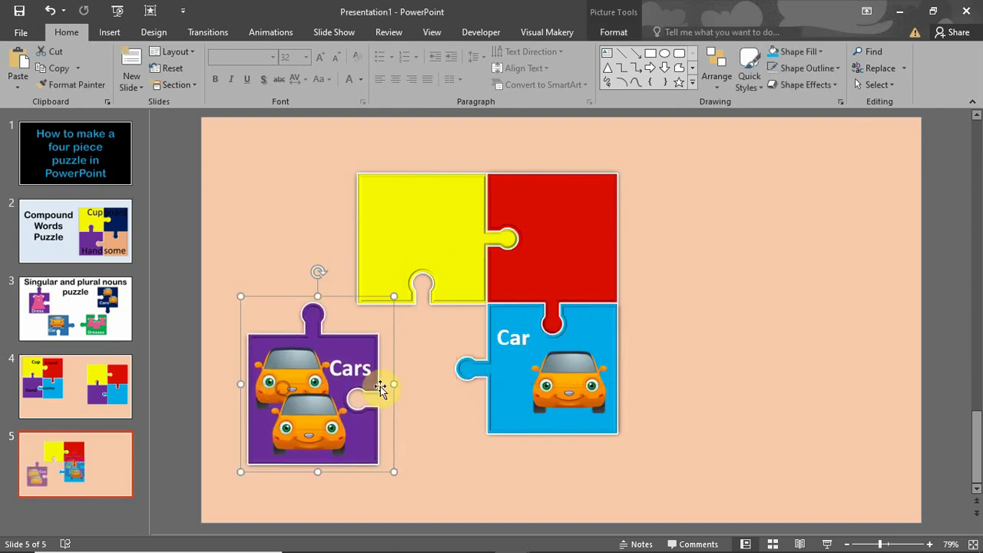
# Cut the blue 'Car' group, paste it back as a picture, and fit it beside the purple piece
pyautogui.click(510, 392)
pyautogui.click(513, 338)
pyautogui.click(558, 380)
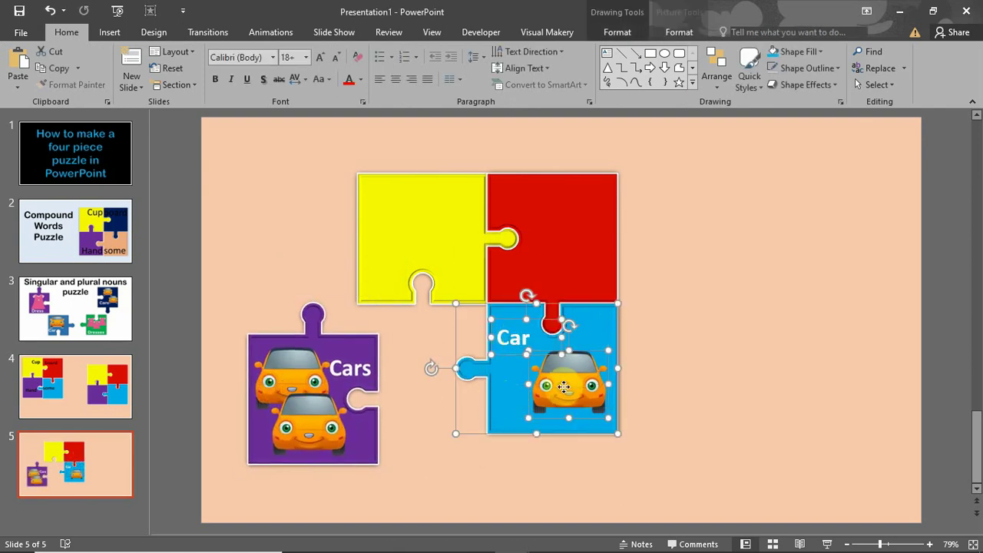
pyautogui.click(506, 376)
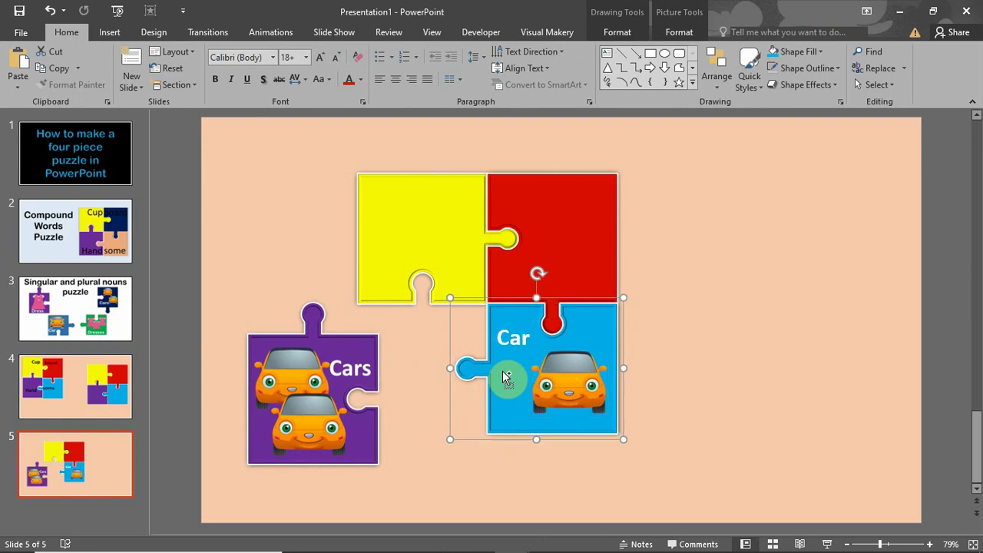
pyautogui.rightClick(508, 371)
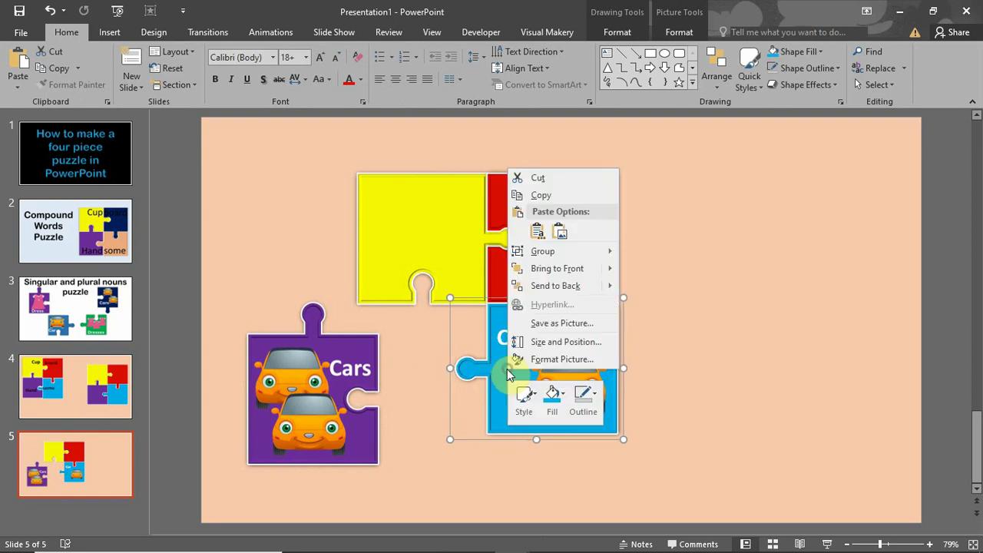
pyautogui.click(541, 179)
pyautogui.rightClick(635, 223)
pyautogui.click(685, 252)
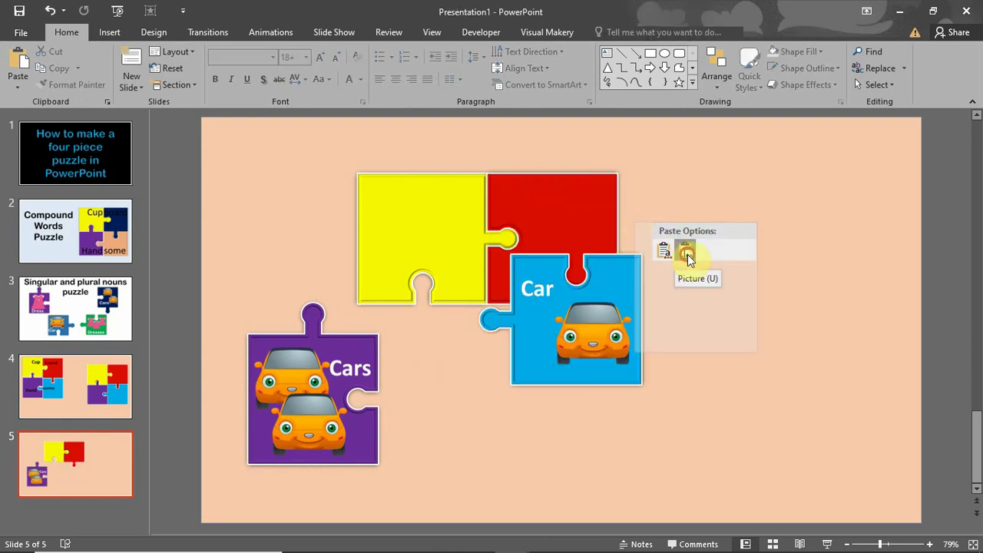
pyautogui.moveTo(630, 289); pyautogui.dragTo(489, 378)
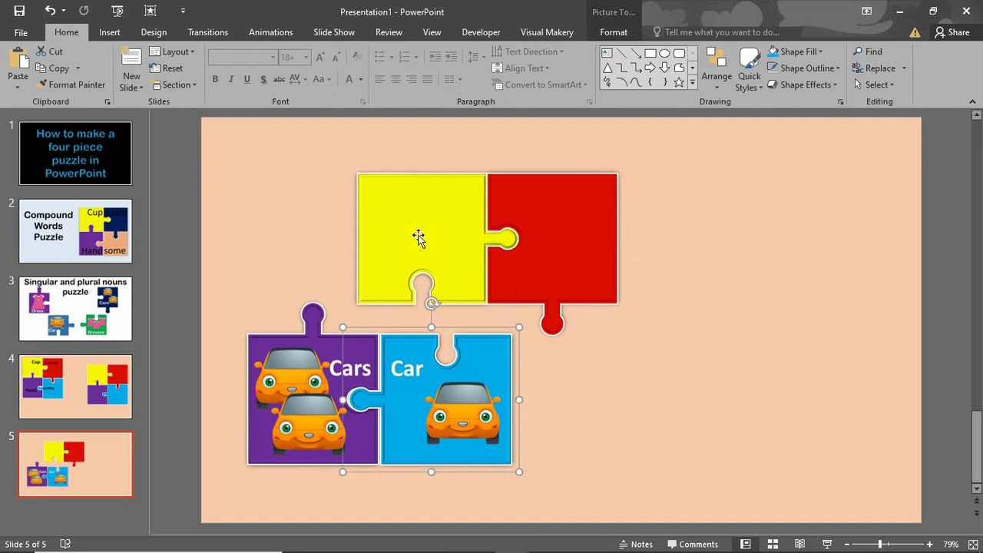
# Insert the first dress image from the Pictures > CLOTHES folder onto slide 5
pyautogui.click(110, 33)
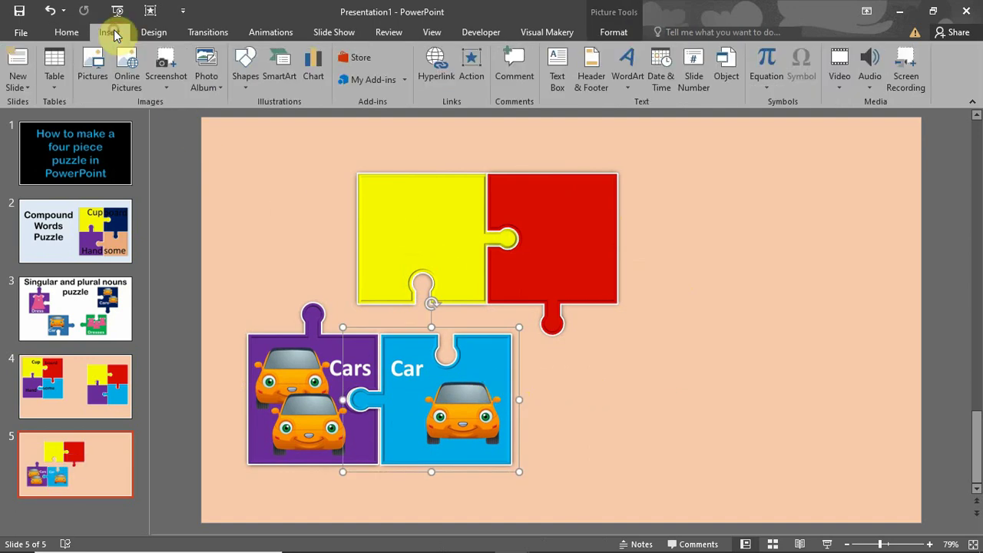
pyautogui.click(93, 80)
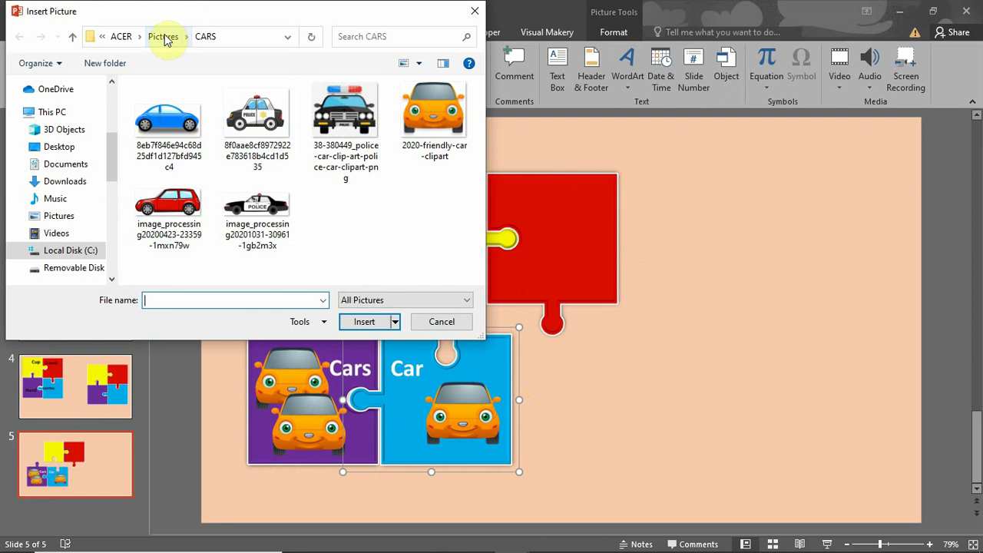
pyautogui.click(165, 35)
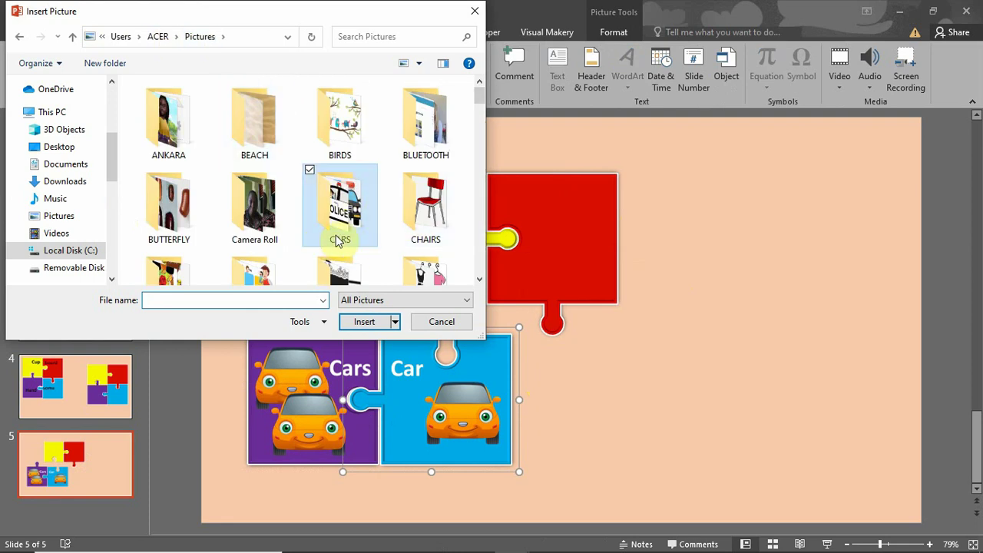
pyautogui.doubleClick(428, 281)
pyautogui.click(171, 120)
pyautogui.doubleClick(247, 158)
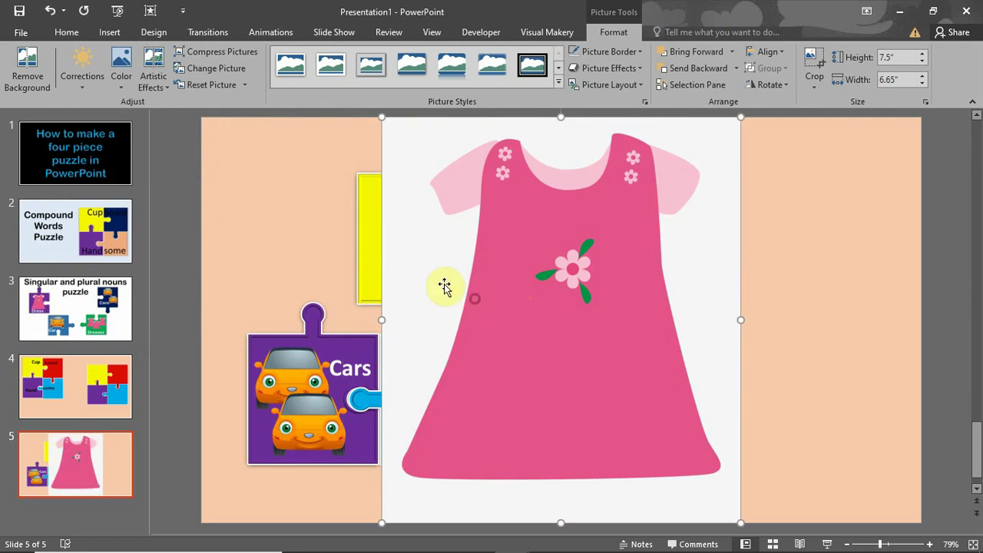
# Remove the dress picture's white background, keeping the whole dress, and shift it left
pyautogui.click(28, 68)
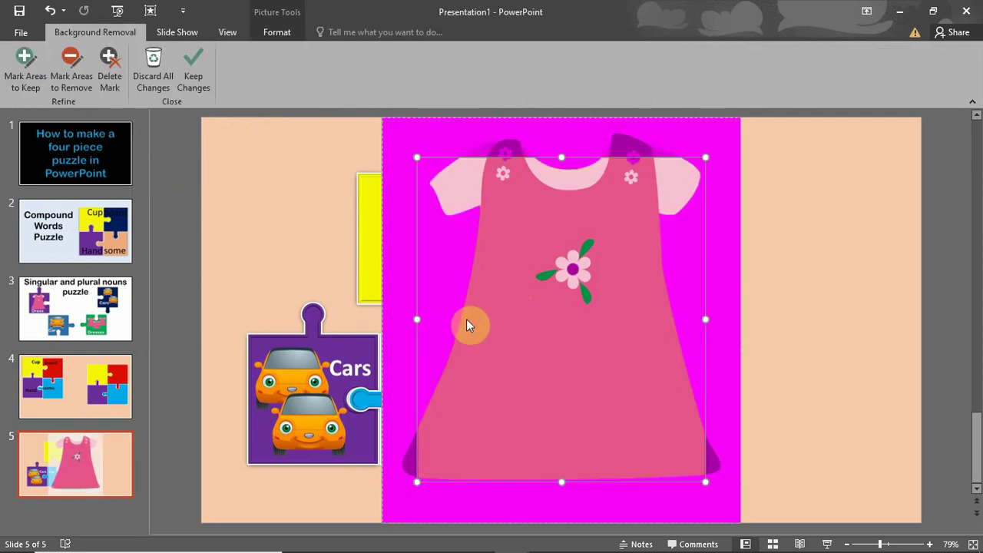
pyautogui.moveTo(562, 157); pyautogui.dragTo(562, 129)
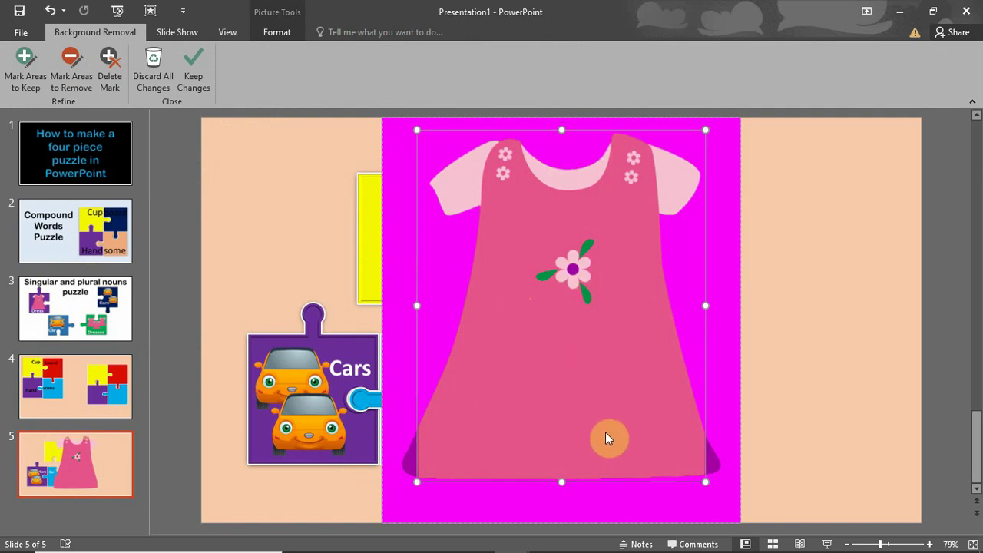
pyautogui.moveTo(703, 482); pyautogui.dragTo(729, 491)
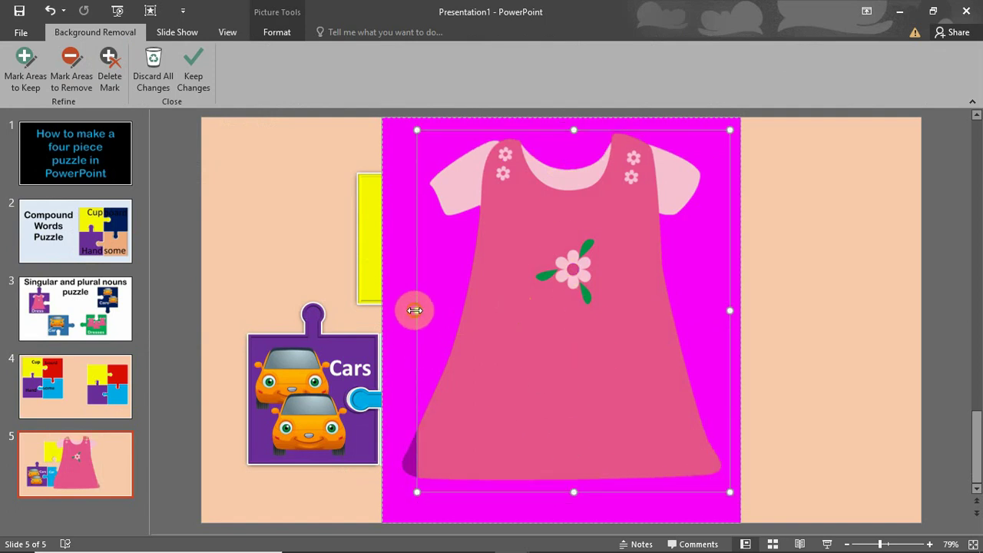
pyautogui.moveTo(415, 311); pyautogui.dragTo(386, 320)
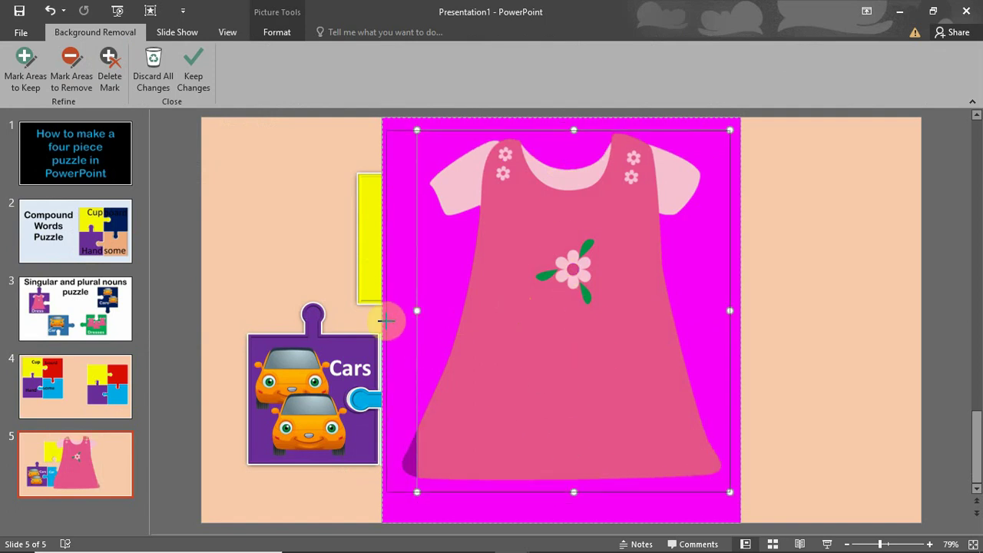
pyautogui.click(777, 317)
pyautogui.moveTo(559, 310); pyautogui.dragTo(473, 316)
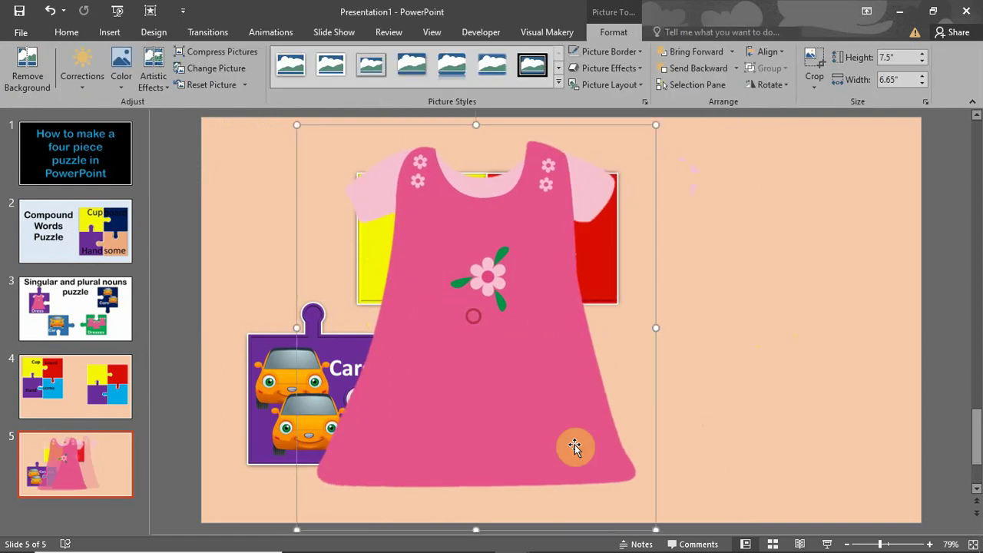
# Shrink the dress to 1.18" × 1.04" and duplicate it into a row across the yellow piece
pyautogui.moveTo(656, 529); pyautogui.dragTo(383, 221)
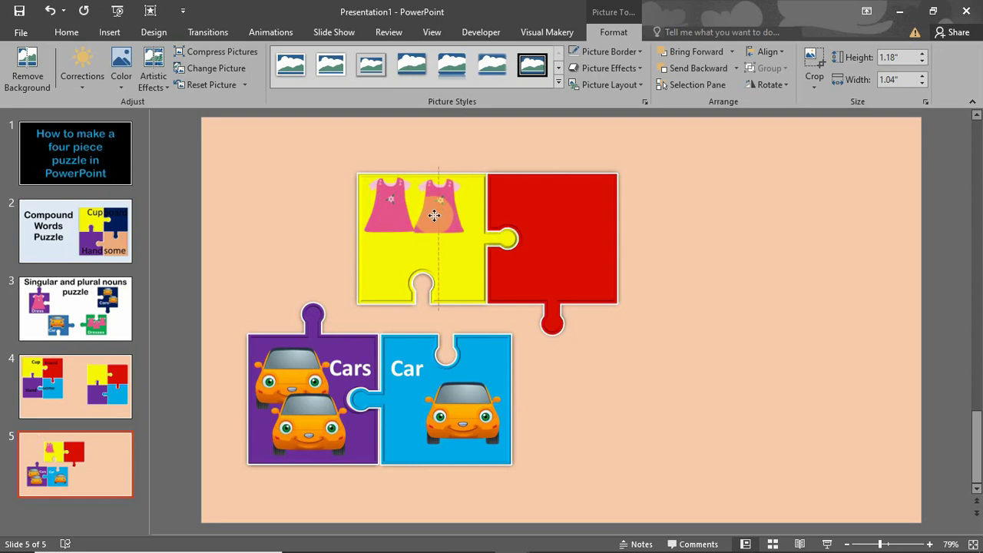
pyautogui.hotkey('ctrl', 'd')
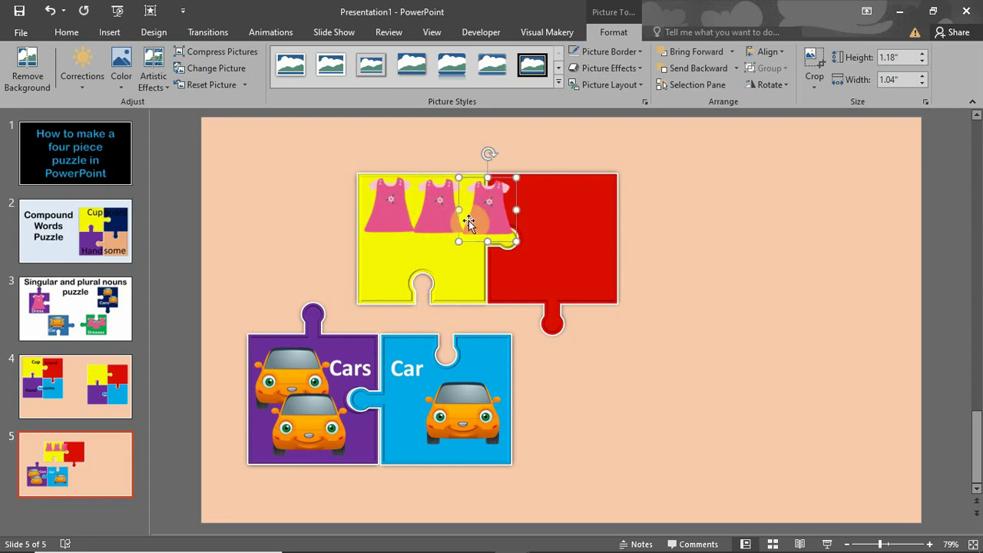